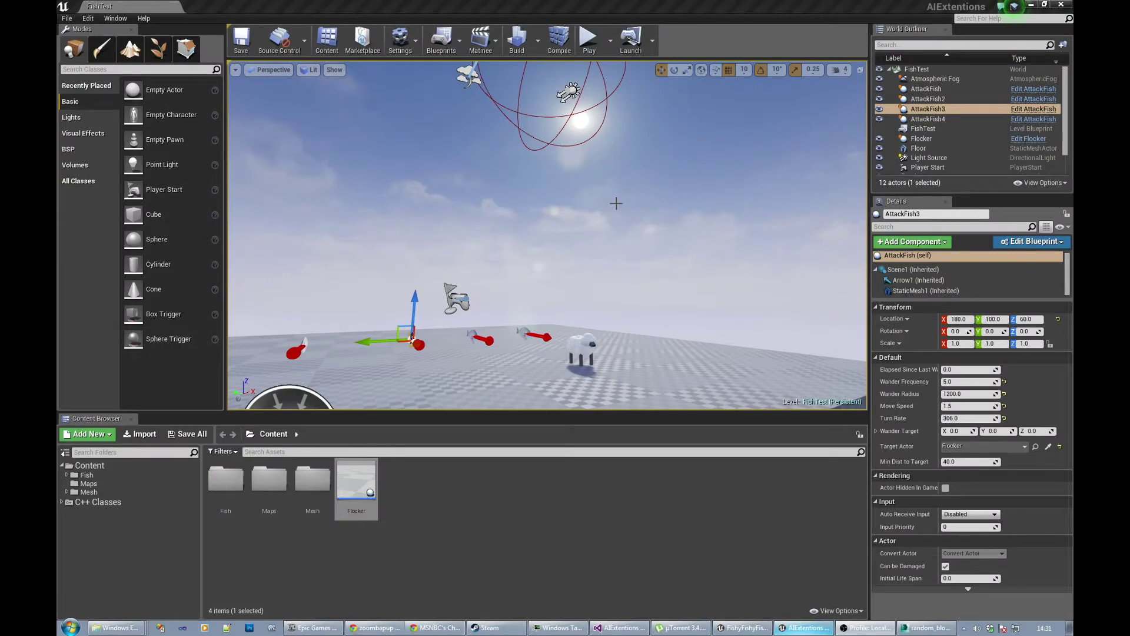
Frame AttackFish3 and move the view closer to the fish and sheep on the floor
{"action": "key", "text": "f"}
{"action": "scroll", "coordinate": [569, 200], "scroll_direction": "up", "scroll_amount": 3}
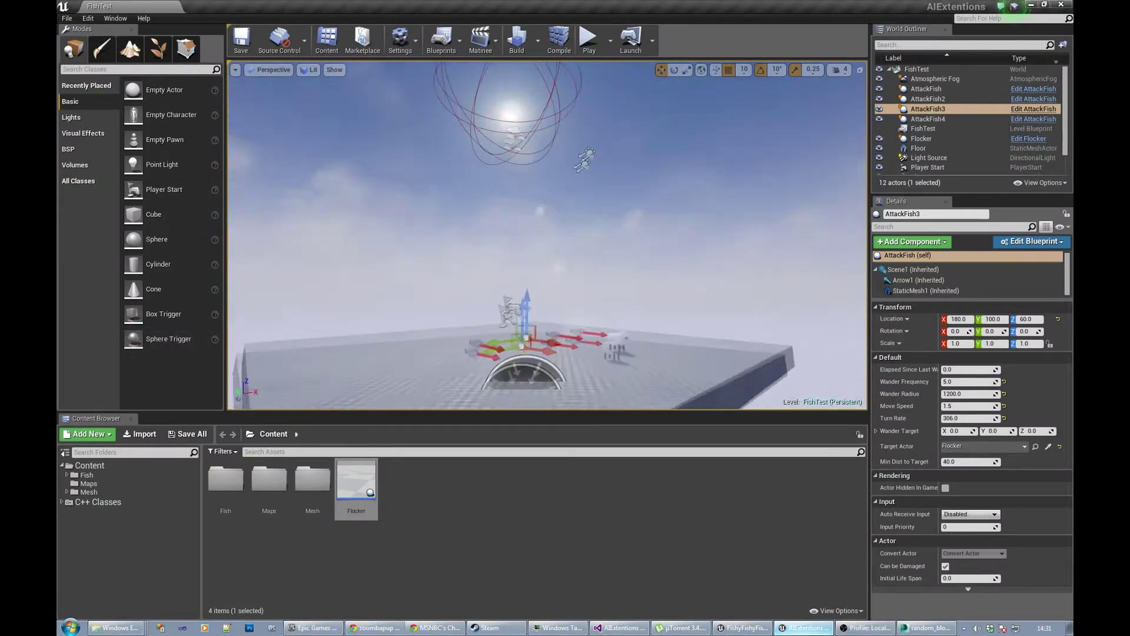
{"action": "right_click_drag", "start_coordinate": [569, 200], "coordinate": [568, 180]}
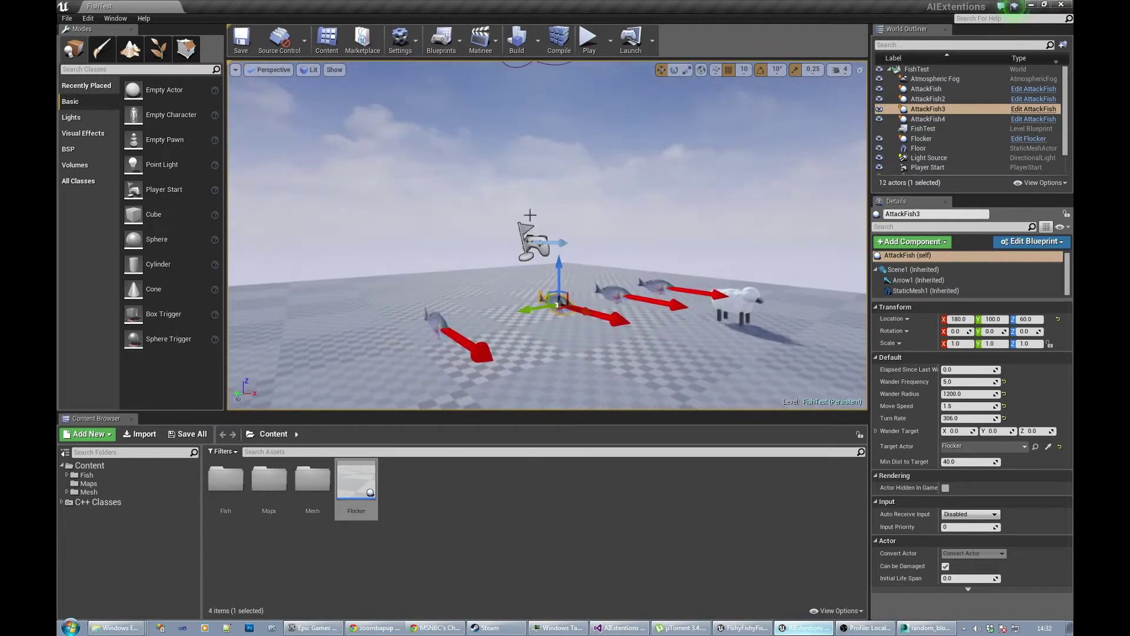
Open the Maps folder holding FishTest and tilt the view up to the sun
{"action": "left_click", "coordinate": [134, 484]}
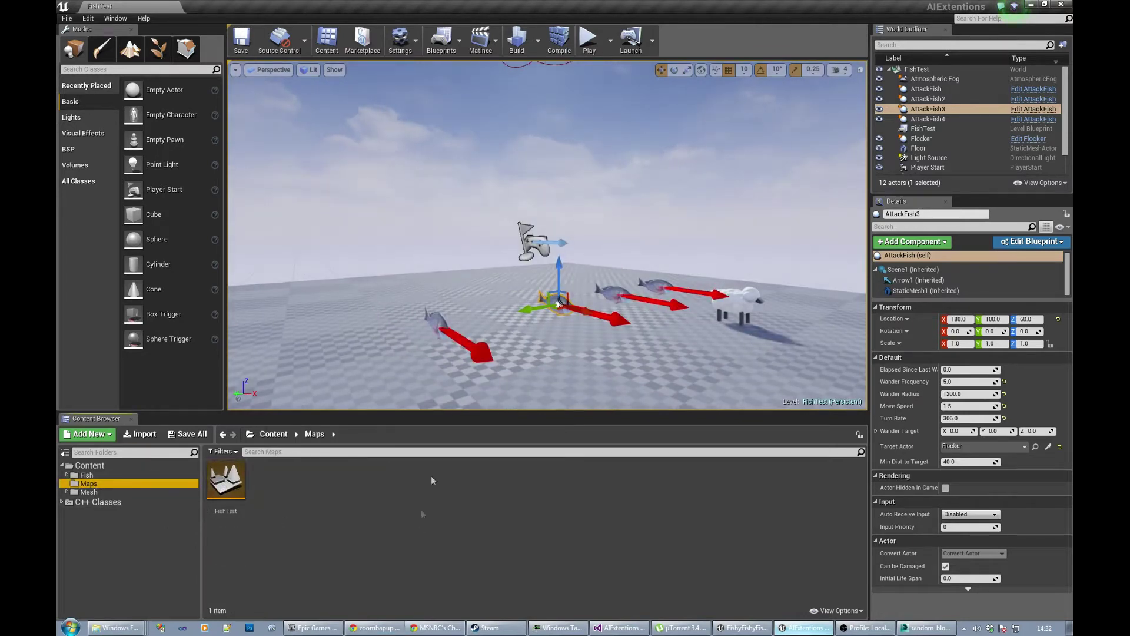
{"action": "right_click_drag", "start_coordinate": [449, 235], "coordinate": [482, 227]}
{"action": "mouse_move", "coordinate": [583, 210]}
{"action": "right_mouse_down"}
{"action": "mouse_move", "coordinate": [583, 171]}
{"action": "mouse_move", "coordinate": [582, 209]}
{"action": "right_mouse_up"}
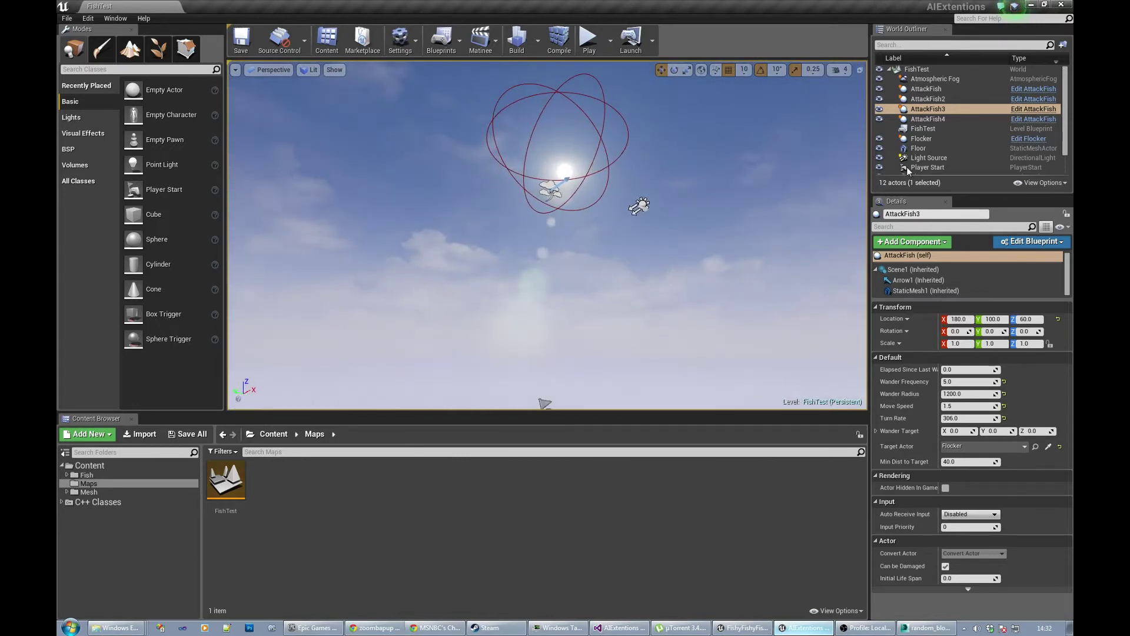
Select the Flocker actor in the World Outliner and frame it in the viewport
{"action": "left_click", "coordinate": [937, 105]}
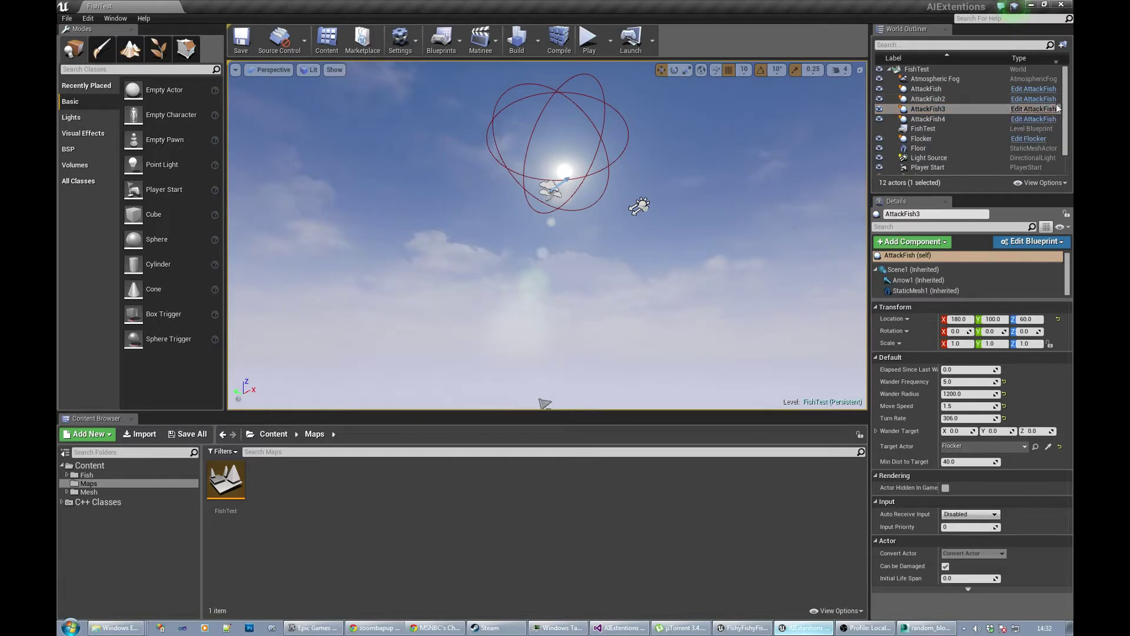
{"action": "scroll", "coordinate": [937, 130], "scroll_direction": "down", "scroll_amount": 2}
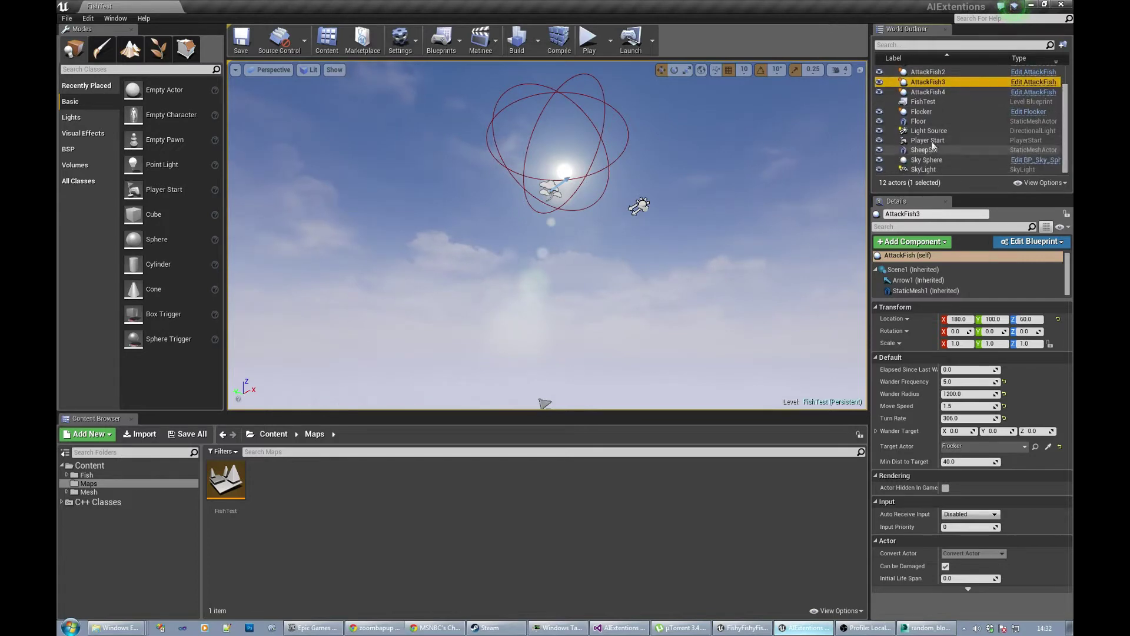
{"action": "left_click", "coordinate": [921, 112]}
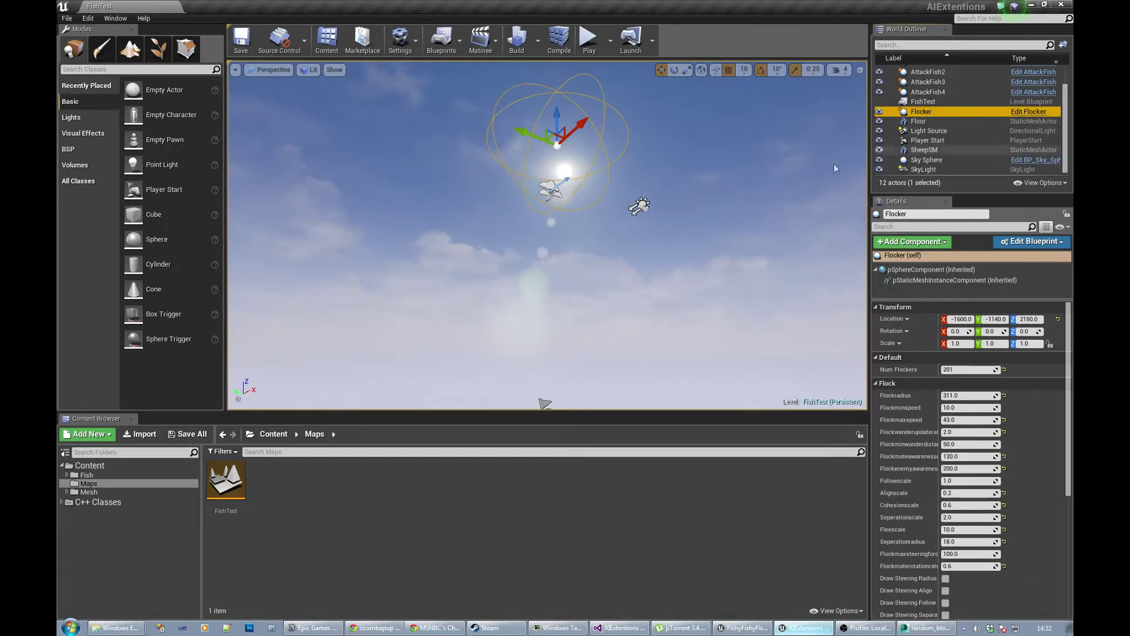
{"action": "key", "text": "f"}
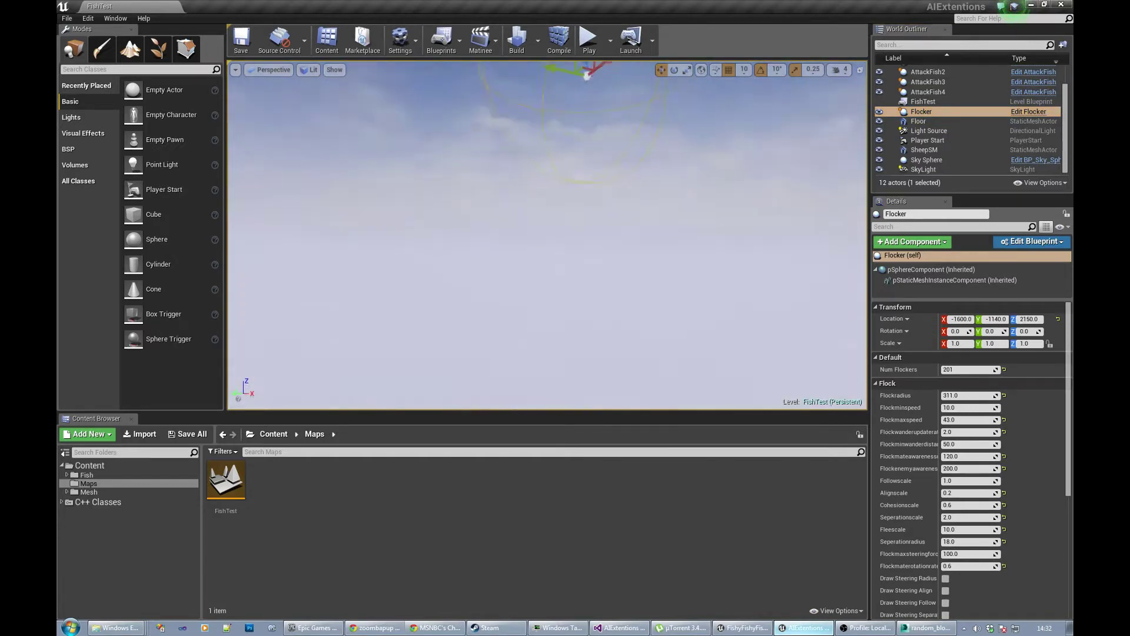
{"action": "left_click_drag", "start_coordinate": [705, 290], "coordinate": [705, 291]}
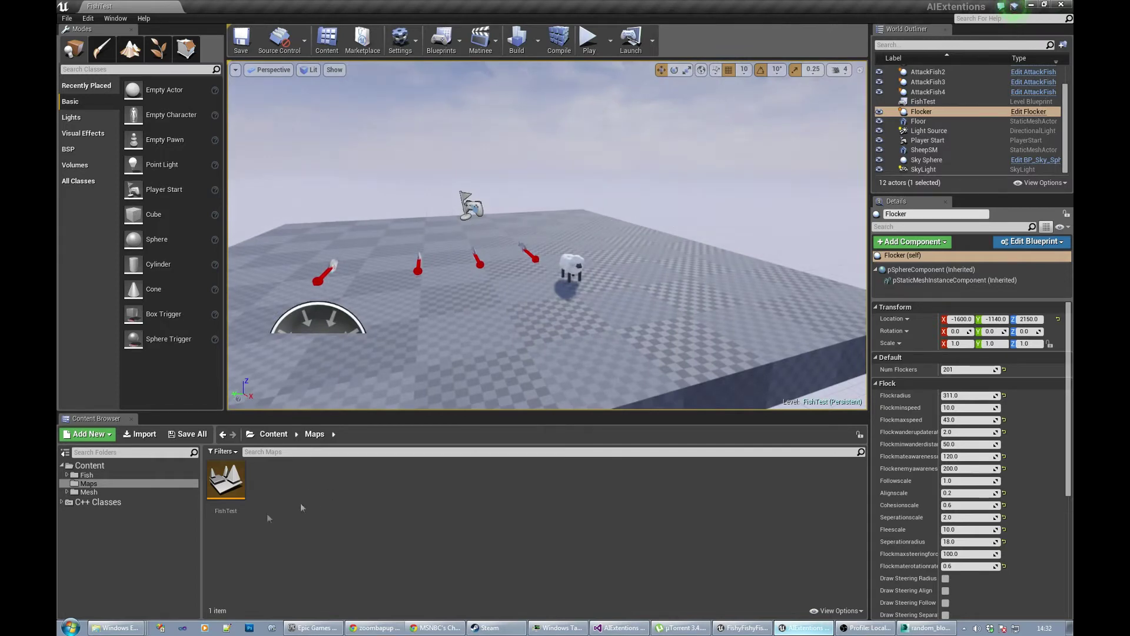
Return to the top Content folder and orbit closely around the Flocker's sphere
{"action": "left_click", "coordinate": [90, 466]}
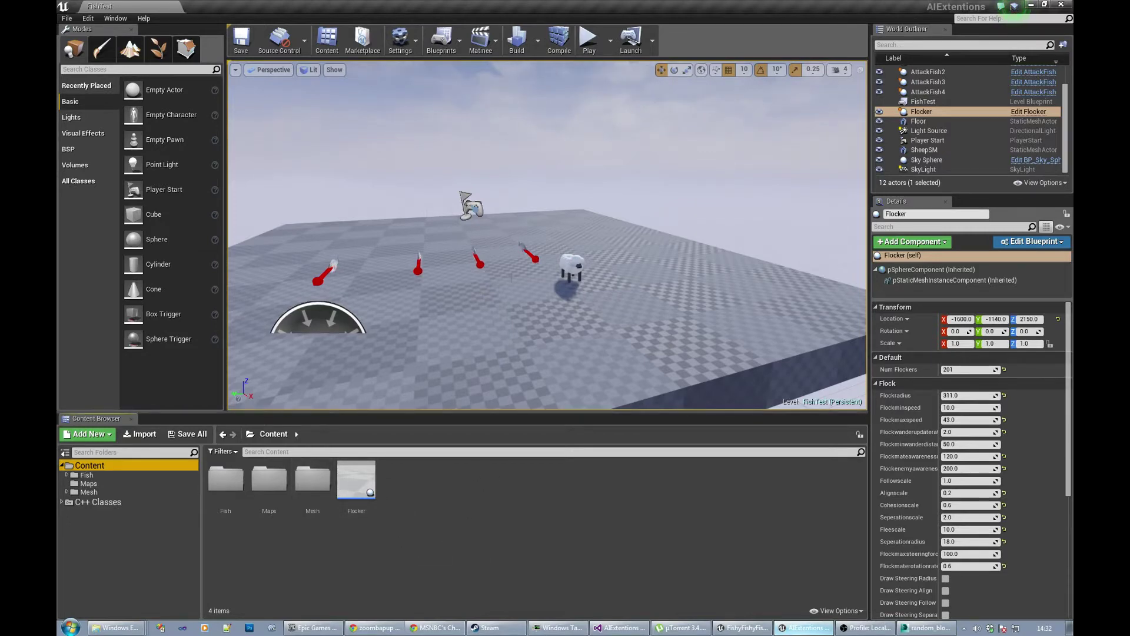
{"action": "key", "text": "f"}
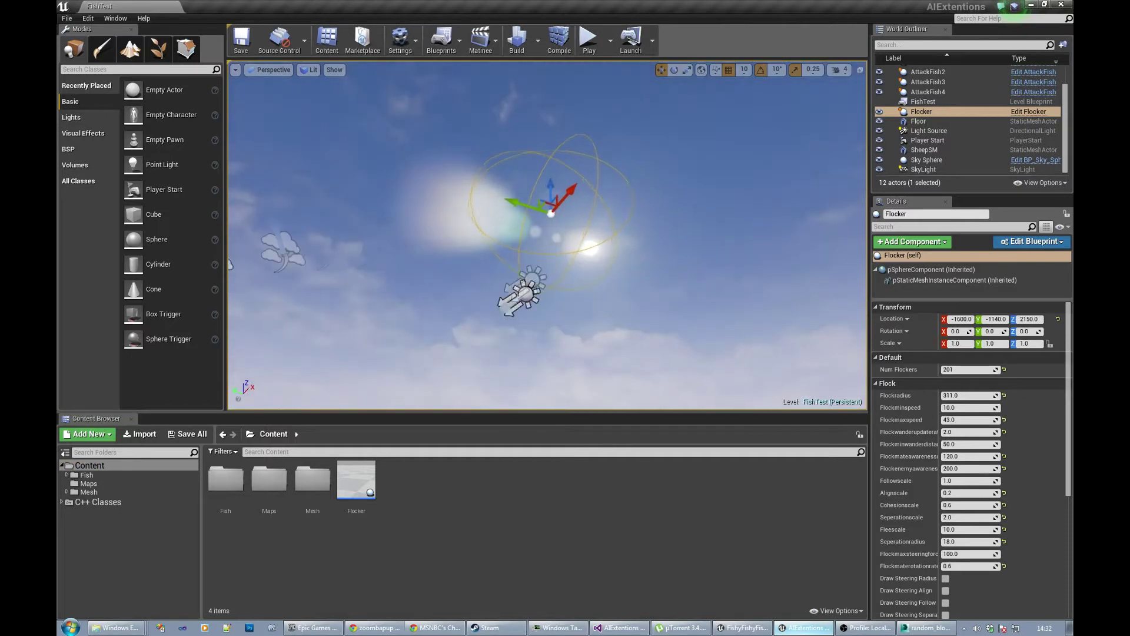
{"action": "mouse_move", "coordinate": [547, 235]}
{"action": "left_mouse_down", "text": "alt"}
{"action": "mouse_move", "coordinate": [583, 206]}
{"action": "mouse_move", "coordinate": [565, 235]}
{"action": "left_mouse_up", "text": "alt"}
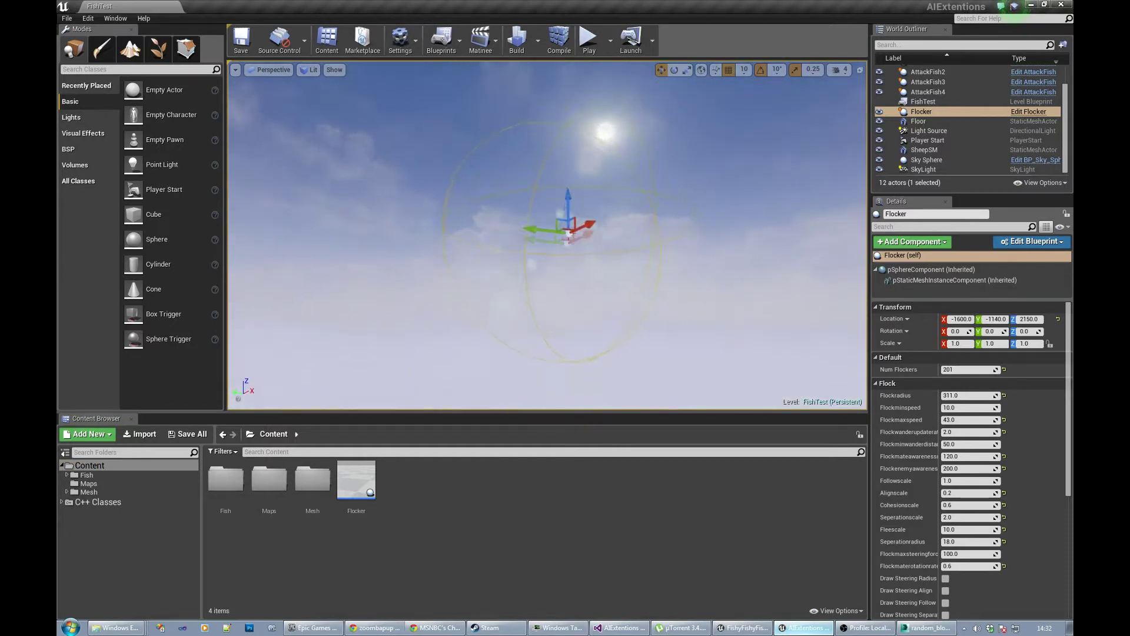
{"action": "left_click_drag", "start_coordinate": [638, 244], "coordinate": [638, 244], "text": "alt"}
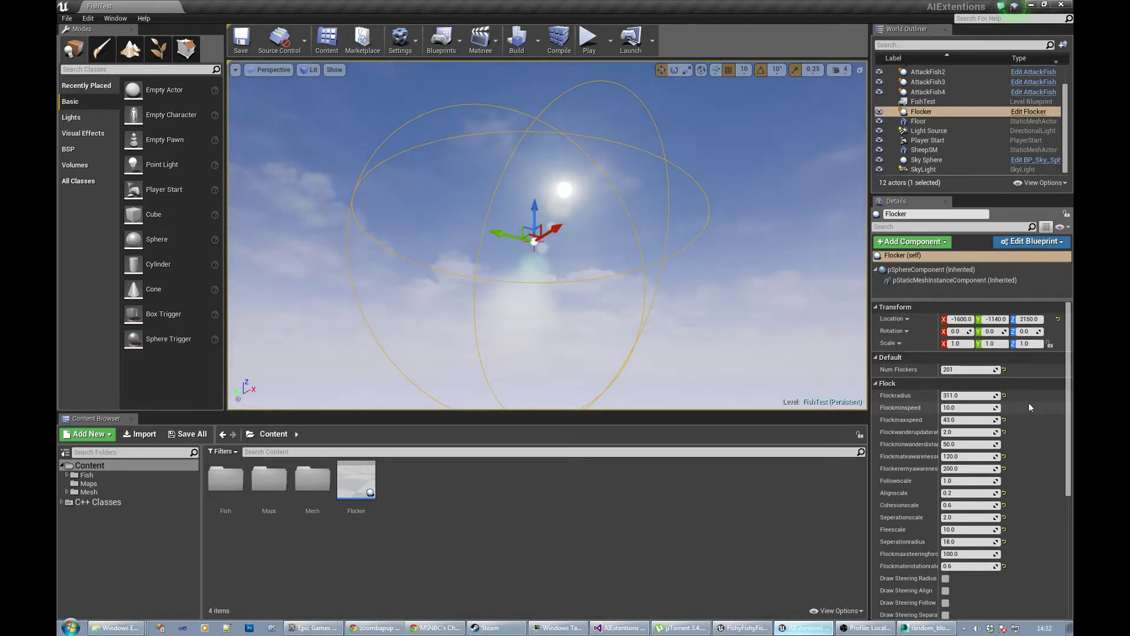
{"action": "left_click", "coordinate": [933, 270]}
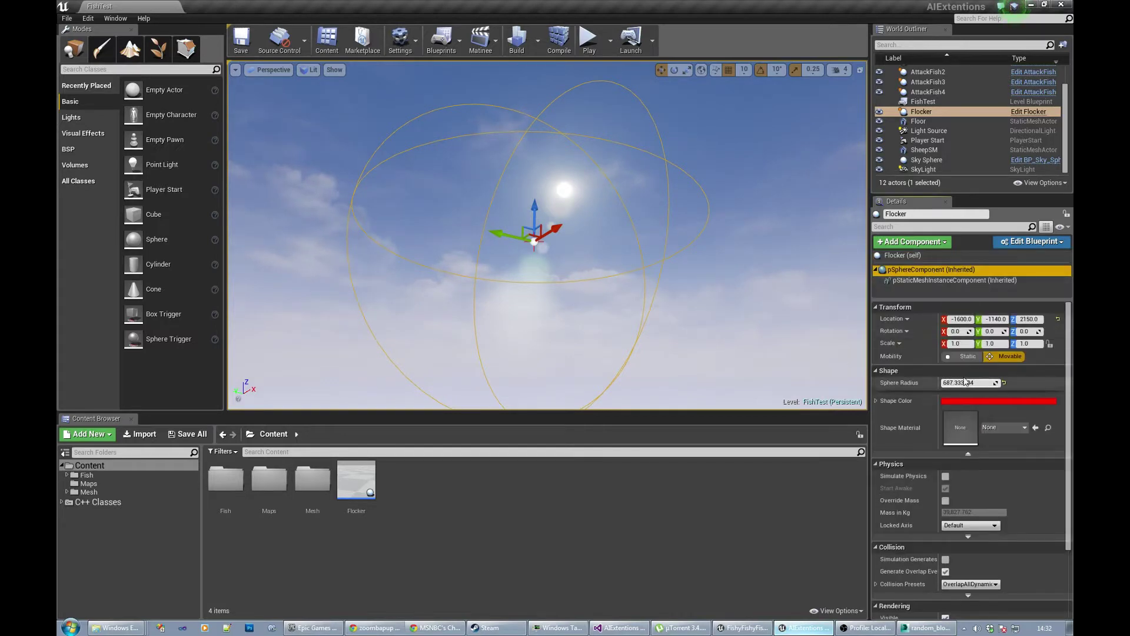
{"action": "left_click", "coordinate": [926, 281]}
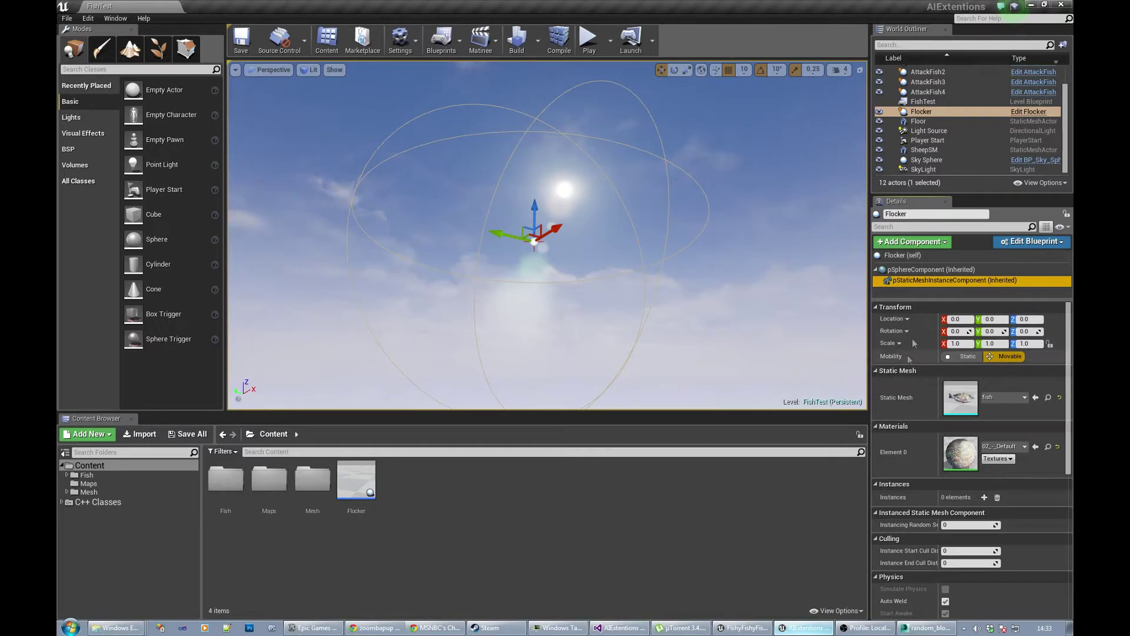
{"action": "left_click", "coordinate": [911, 256]}
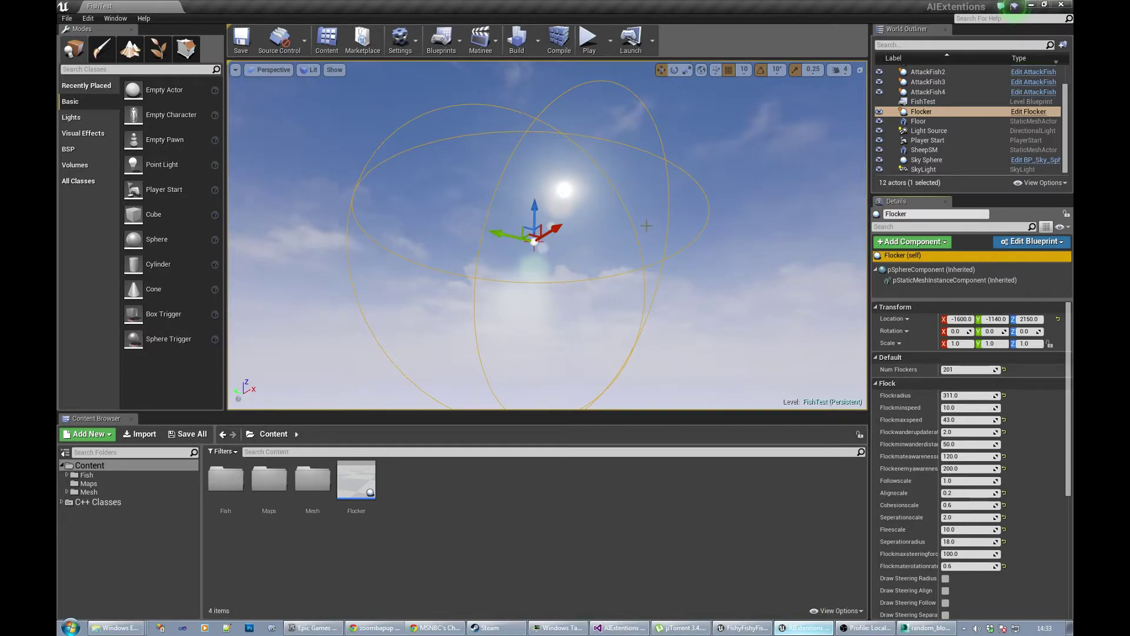
{"action": "scroll", "coordinate": [1044, 409], "scroll_direction": "down", "scroll_amount": 1}
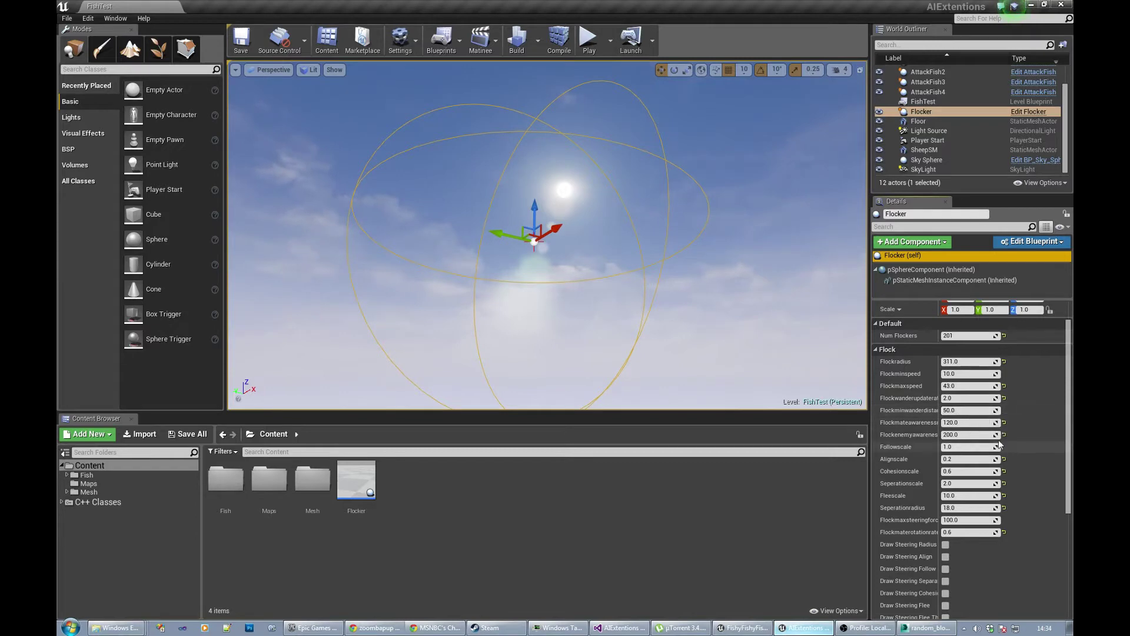
{"action": "scroll", "coordinate": [1025, 447], "scroll_direction": "down", "scroll_amount": 1}
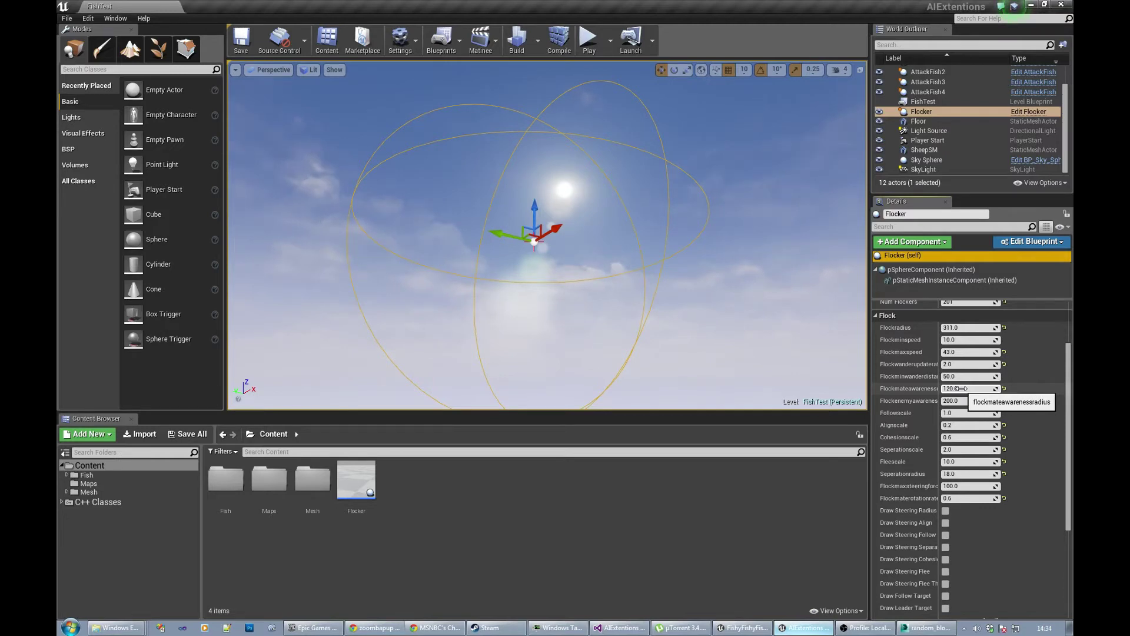
Widen the World Outliner and Details panels, then play the FishTest level
{"action": "left_click_drag", "start_coordinate": [868, 381], "coordinate": [802, 381]}
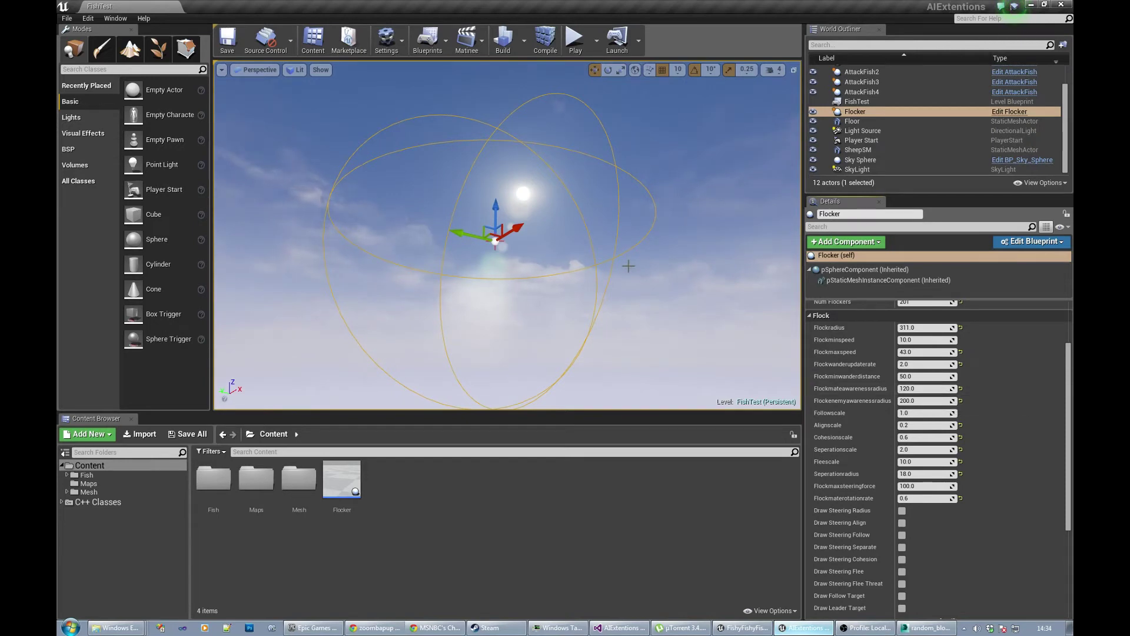
{"action": "left_click", "coordinate": [575, 39]}
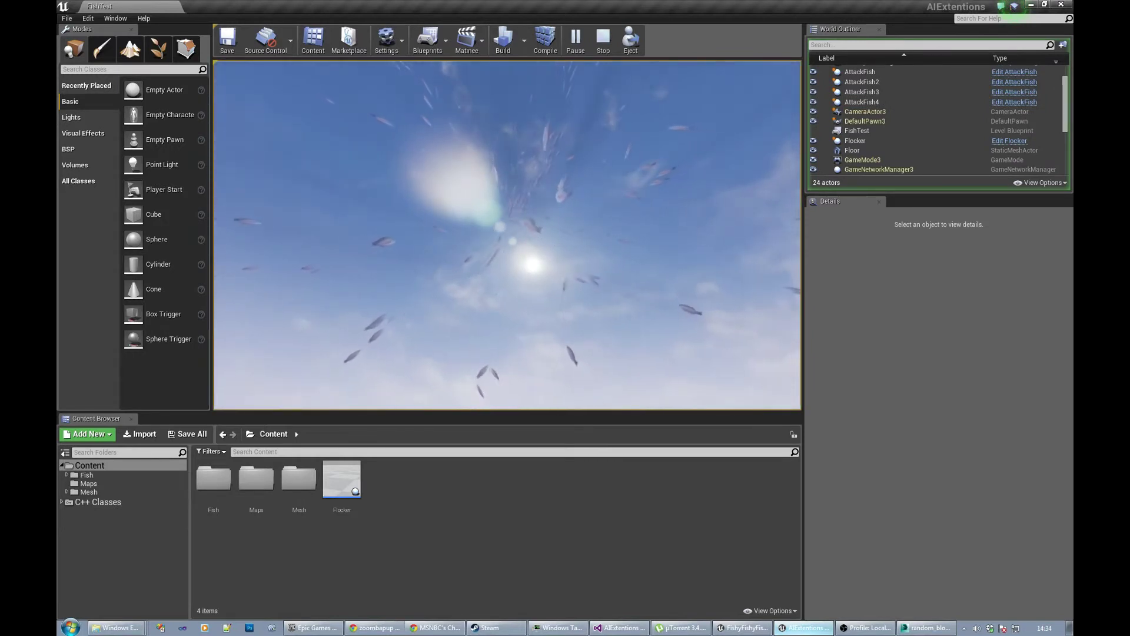
Release the mouse with Shift+F1, select Flocker, and enable Draw Steering Radius
{"action": "key", "text": "shift+F1"}
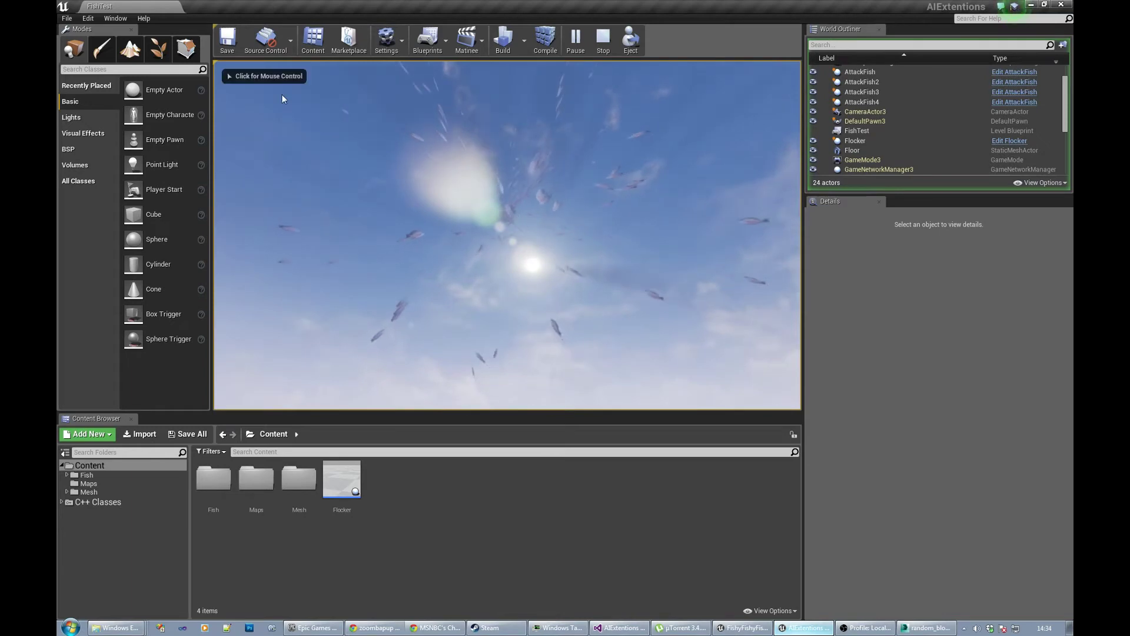
{"action": "left_click", "coordinate": [858, 141]}
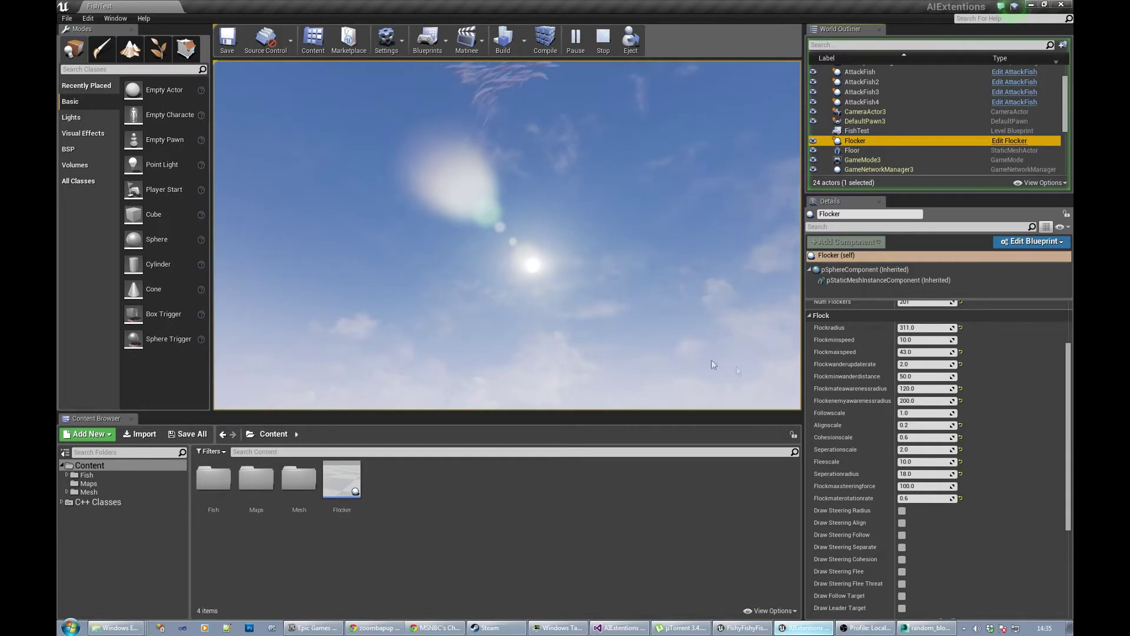
{"action": "scroll", "coordinate": [1001, 506], "scroll_direction": "down", "scroll_amount": 2}
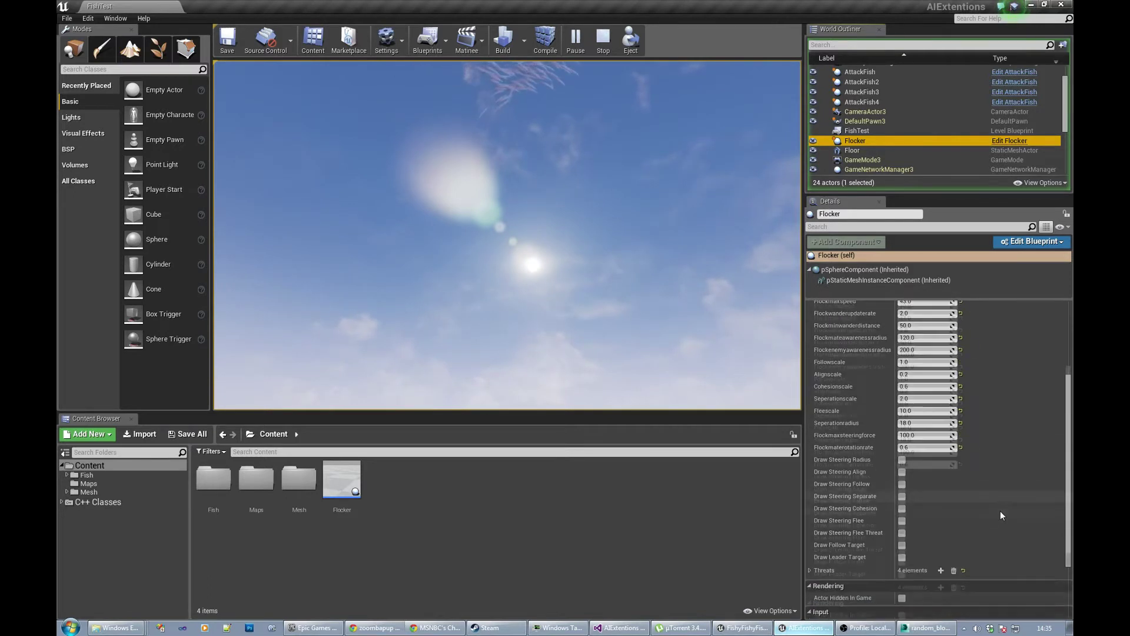
{"action": "left_click", "coordinate": [902, 460]}
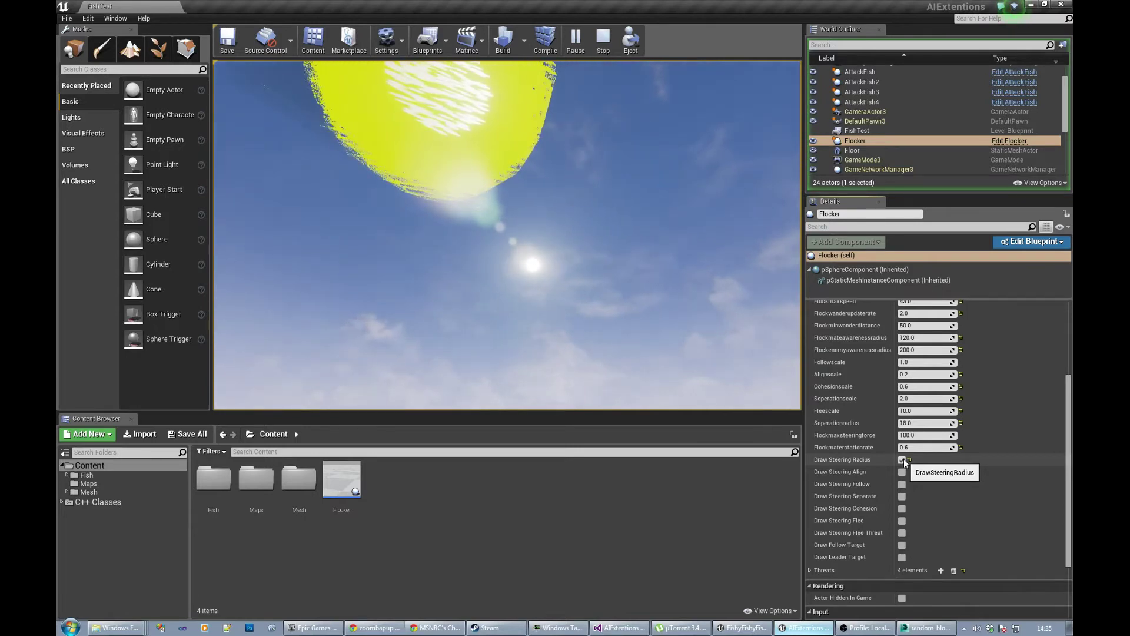
{"action": "left_click", "coordinate": [901, 460]}
{"action": "left_click", "coordinate": [902, 459]}
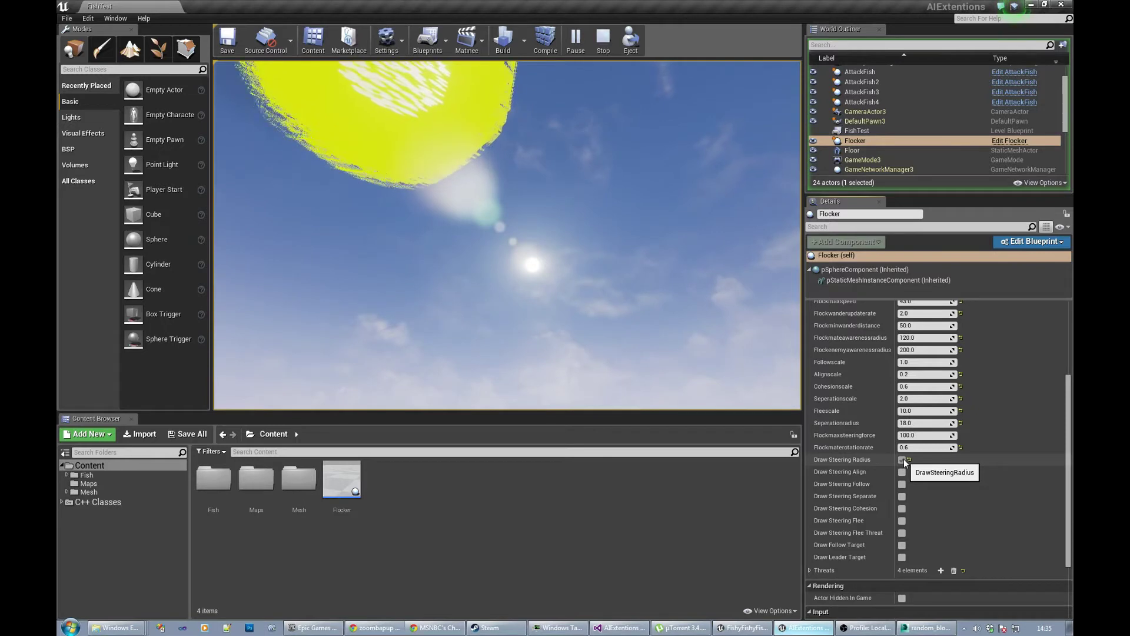
{"action": "left_click", "coordinate": [902, 459]}
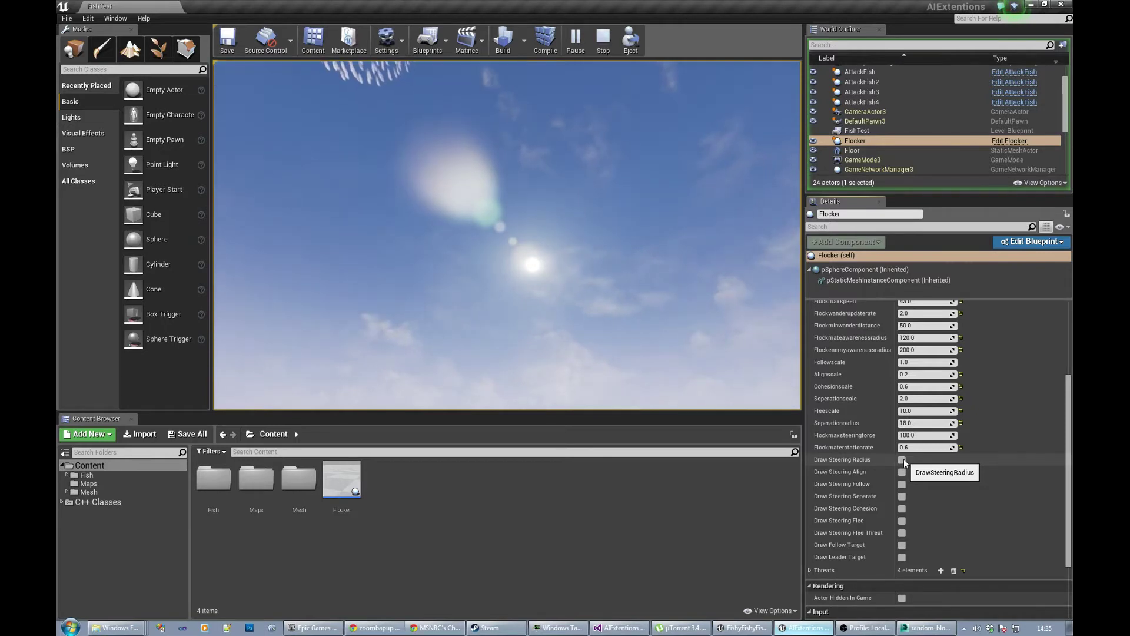
{"action": "left_click", "coordinate": [902, 459]}
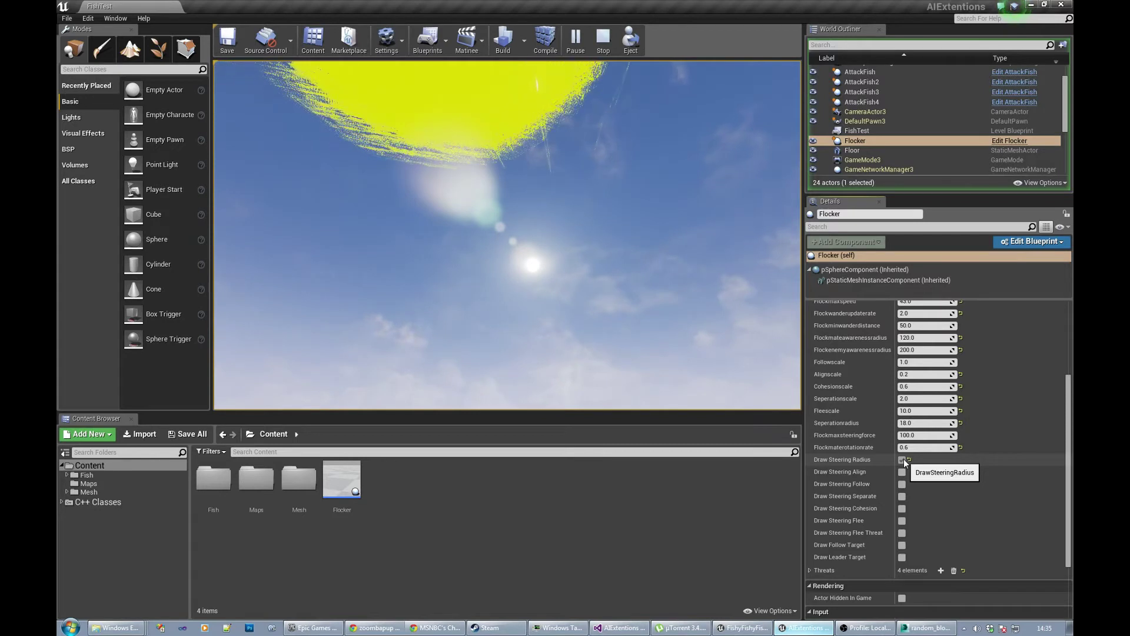
{"action": "left_click", "coordinate": [902, 459]}
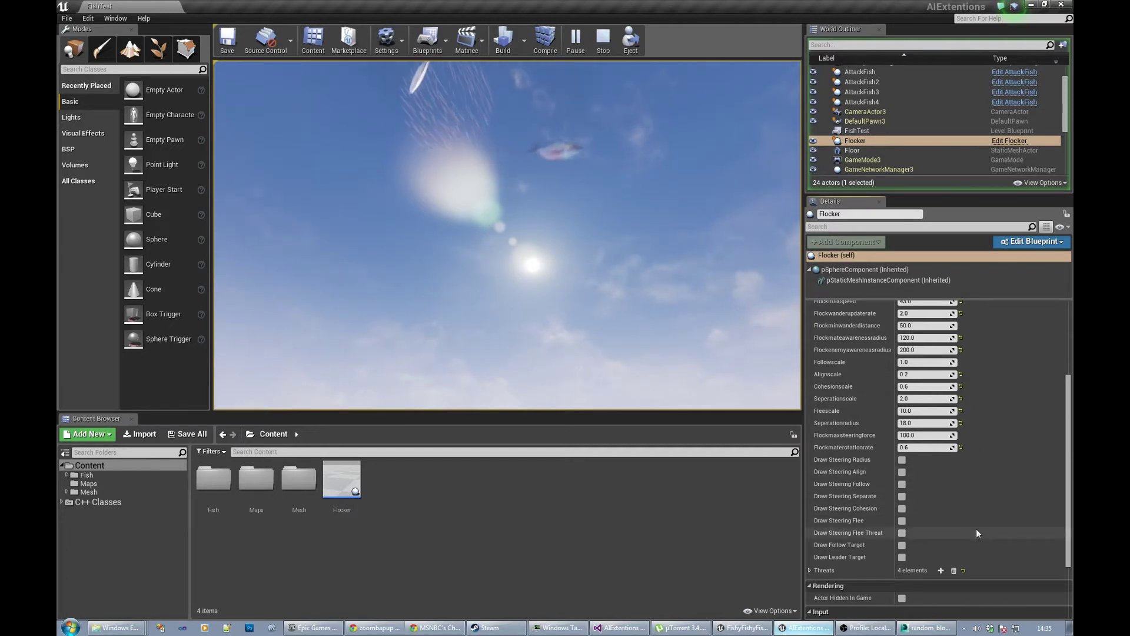
{"action": "left_click", "coordinate": [901, 533]}
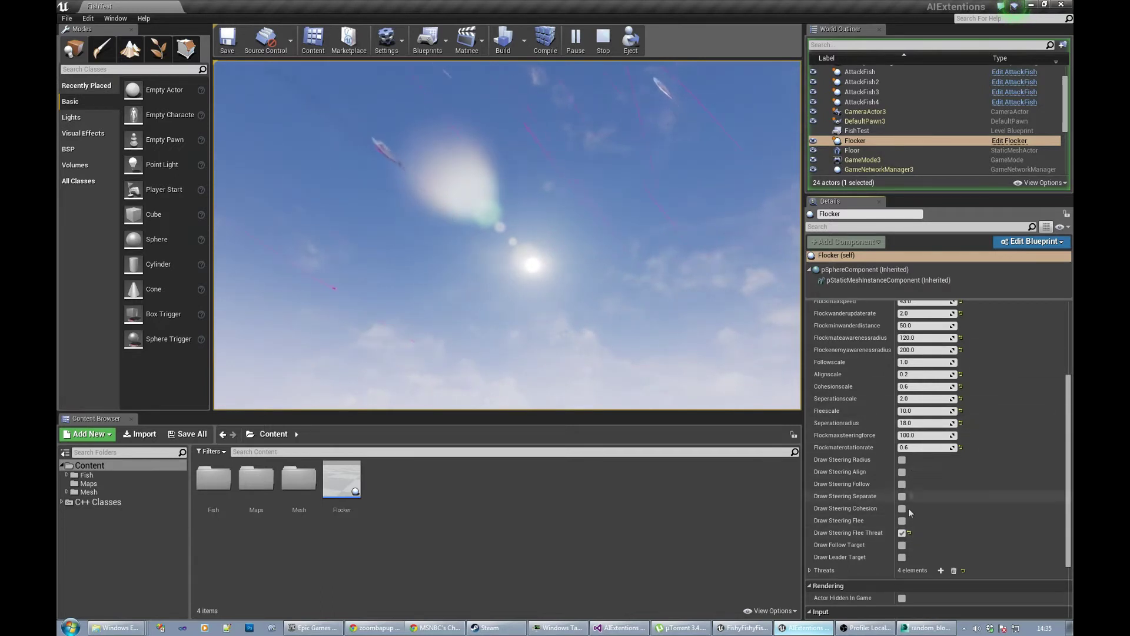
{"action": "left_click", "coordinate": [902, 533]}
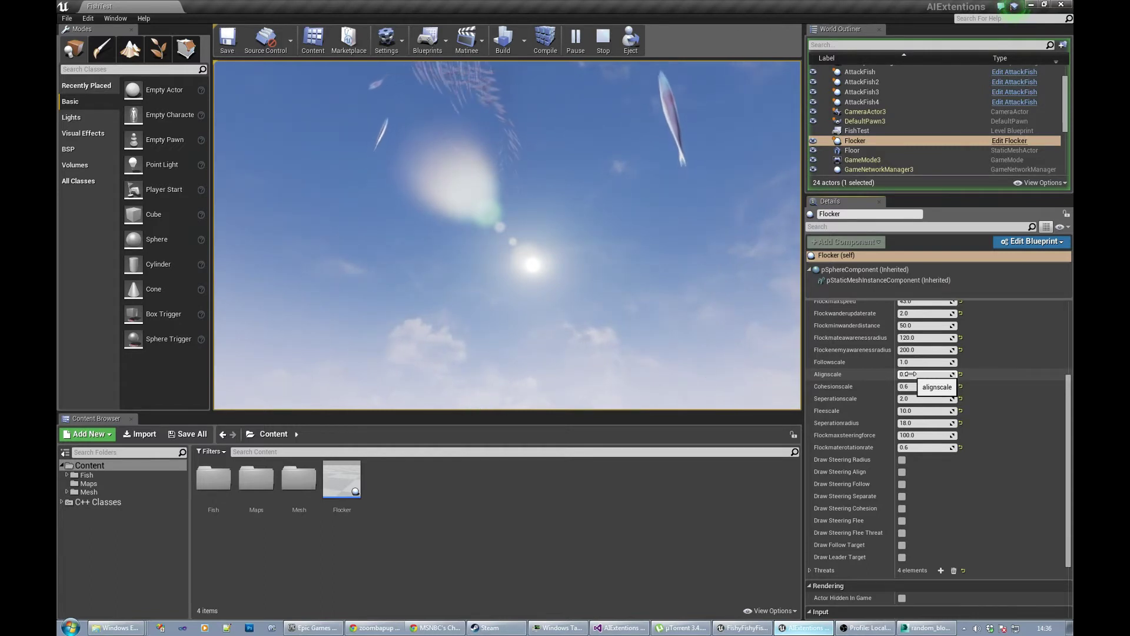
Raise the Flocker's Alignscale from 0.0 to 0.2 and re-enable Draw Steering Radius
{"action": "left_click_drag", "start_coordinate": [914, 374], "coordinate": [916, 374]}
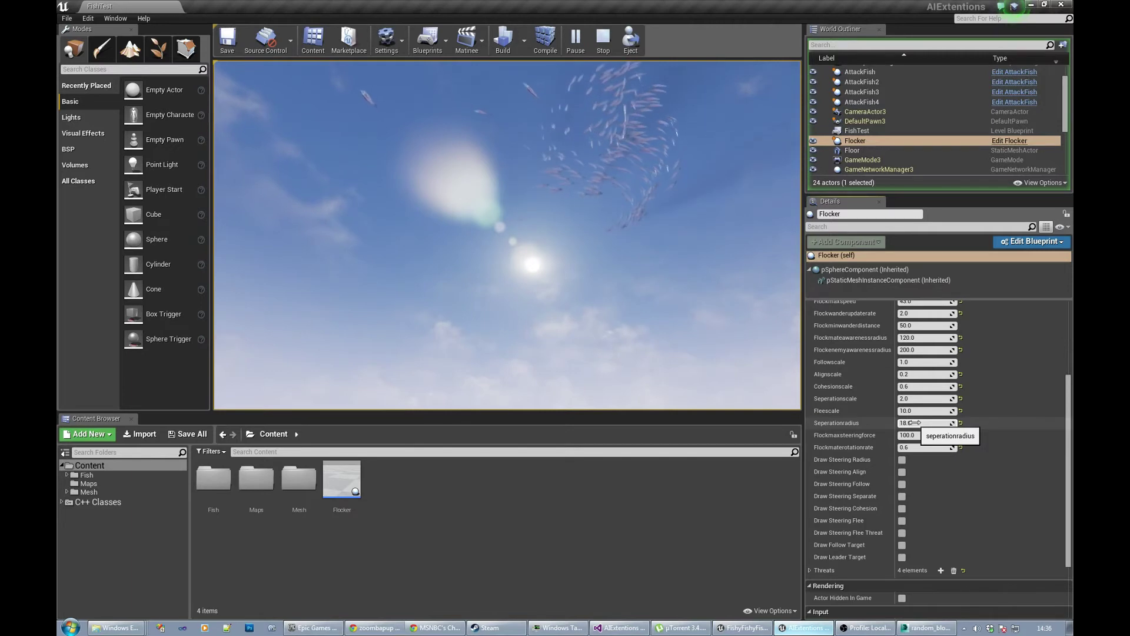
{"action": "scroll", "coordinate": [998, 463], "scroll_direction": "down", "scroll_amount": 2}
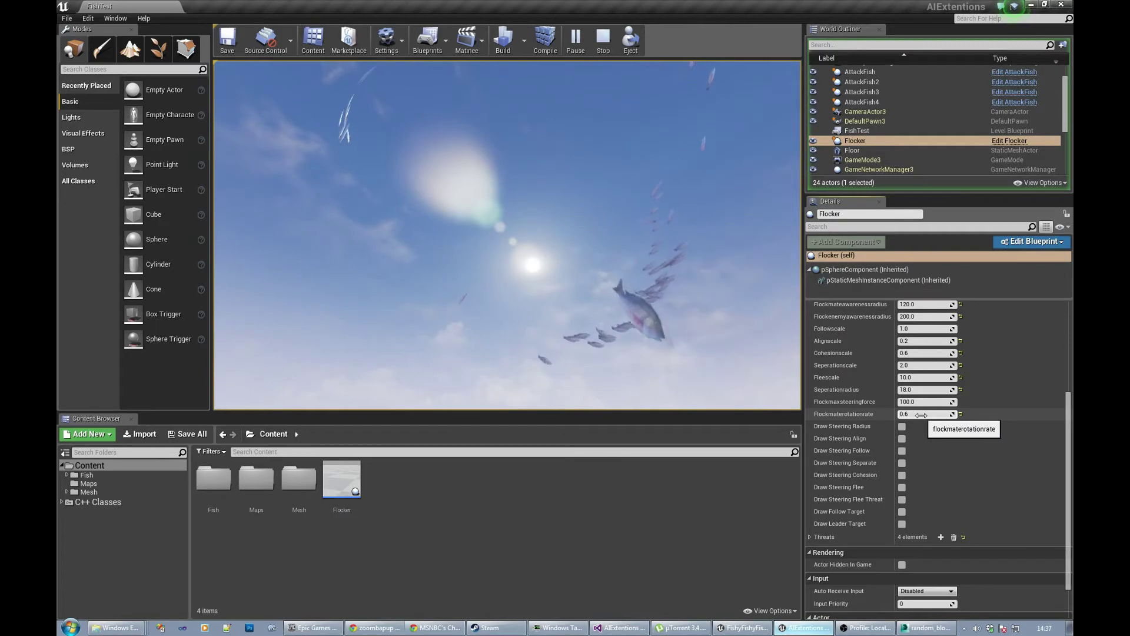
{"action": "scroll", "coordinate": [972, 466], "scroll_direction": "down", "scroll_amount": 3}
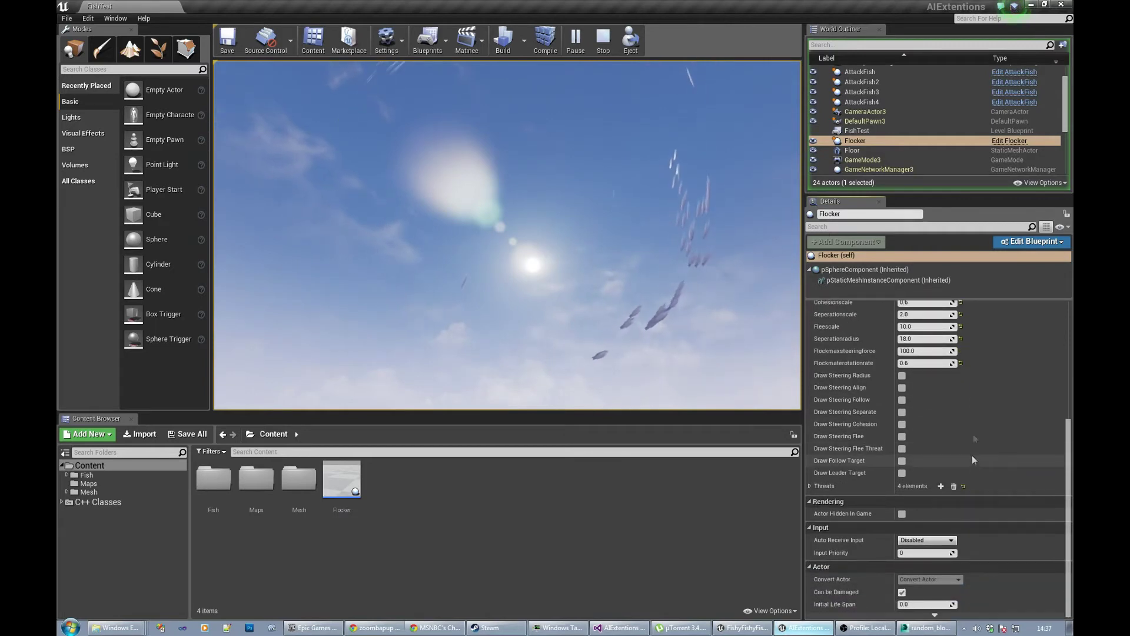
{"action": "left_click", "coordinate": [903, 376]}
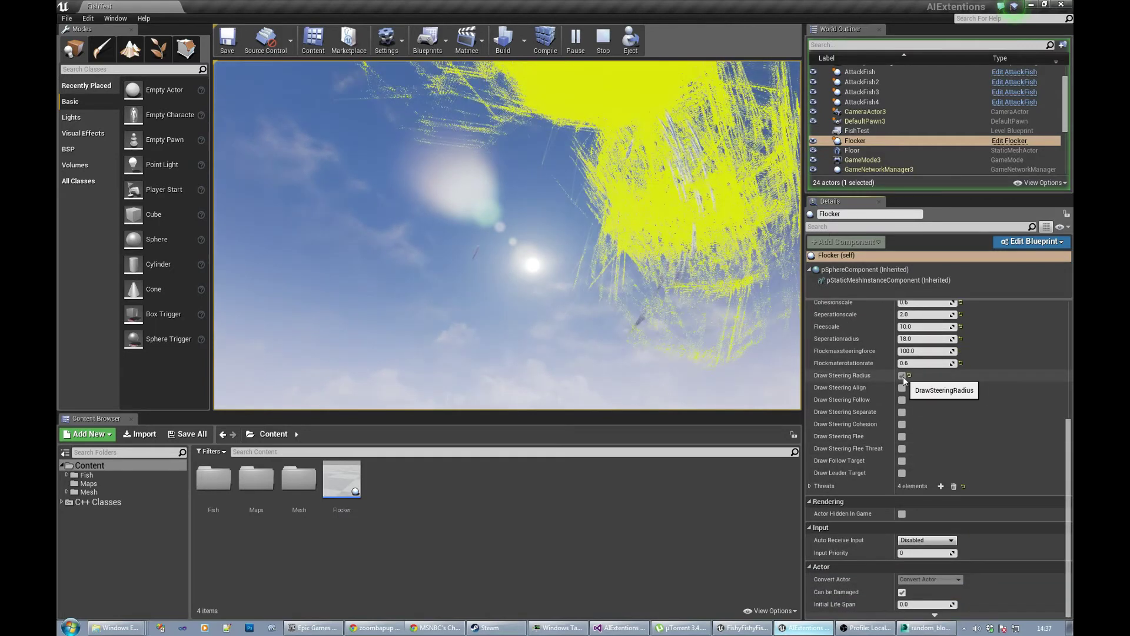
Toggle the Radius, Align, Follow and Flee steering drawings off, reveal the AttackFish to AttackFish4 threats, and stop play
{"action": "left_click", "coordinate": [902, 376]}
{"action": "left_click", "coordinate": [903, 387]}
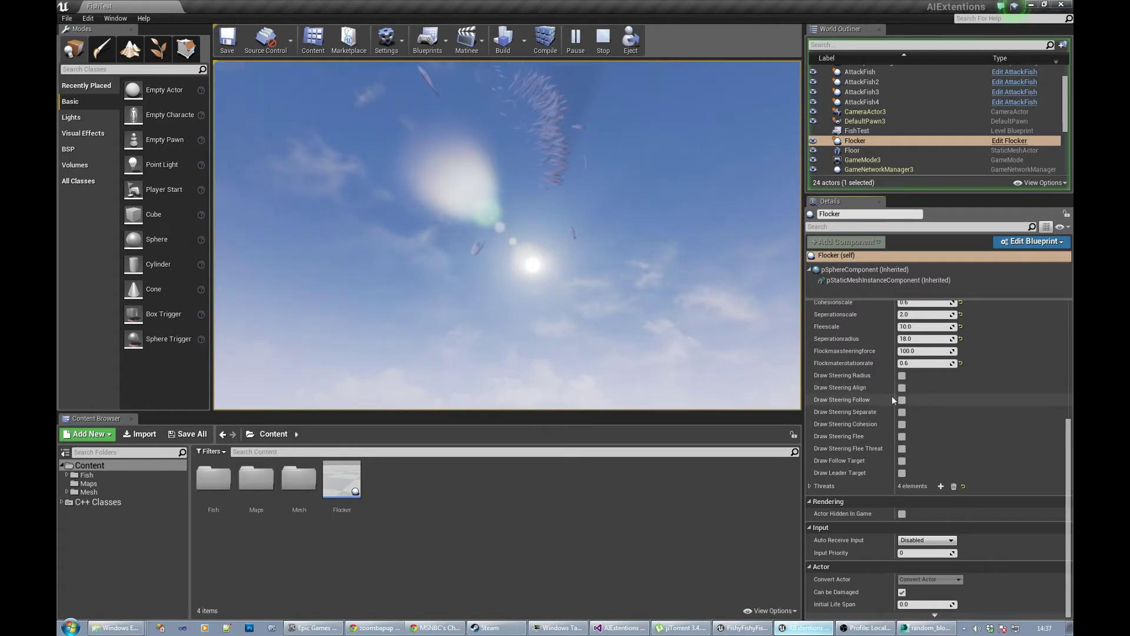
{"action": "left_click", "coordinate": [902, 400]}
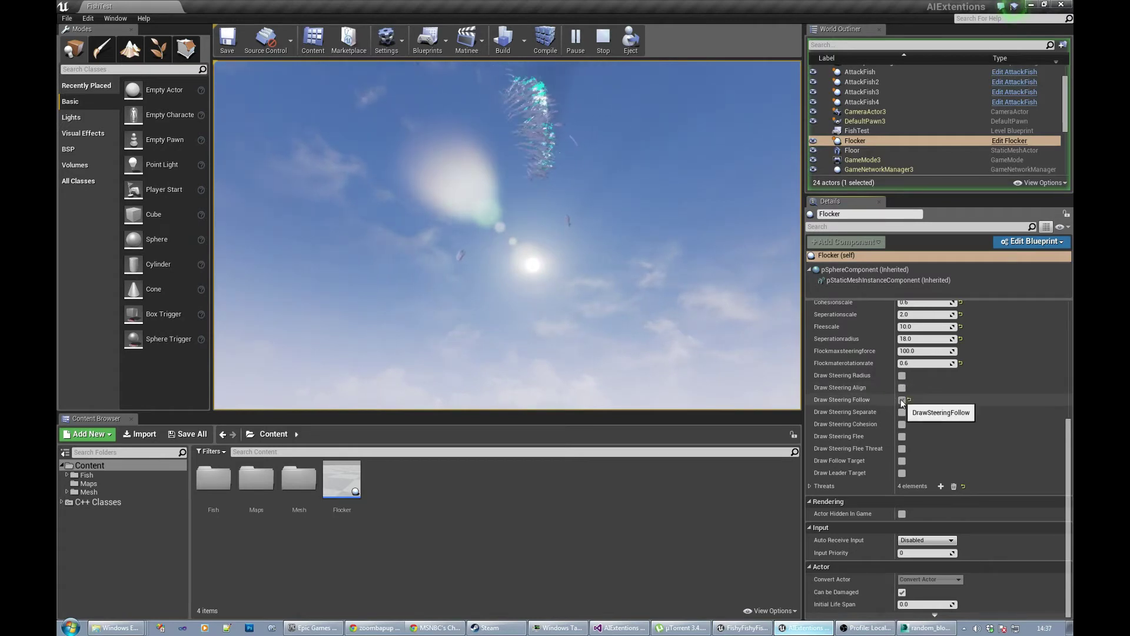
{"action": "left_click", "coordinate": [901, 435]}
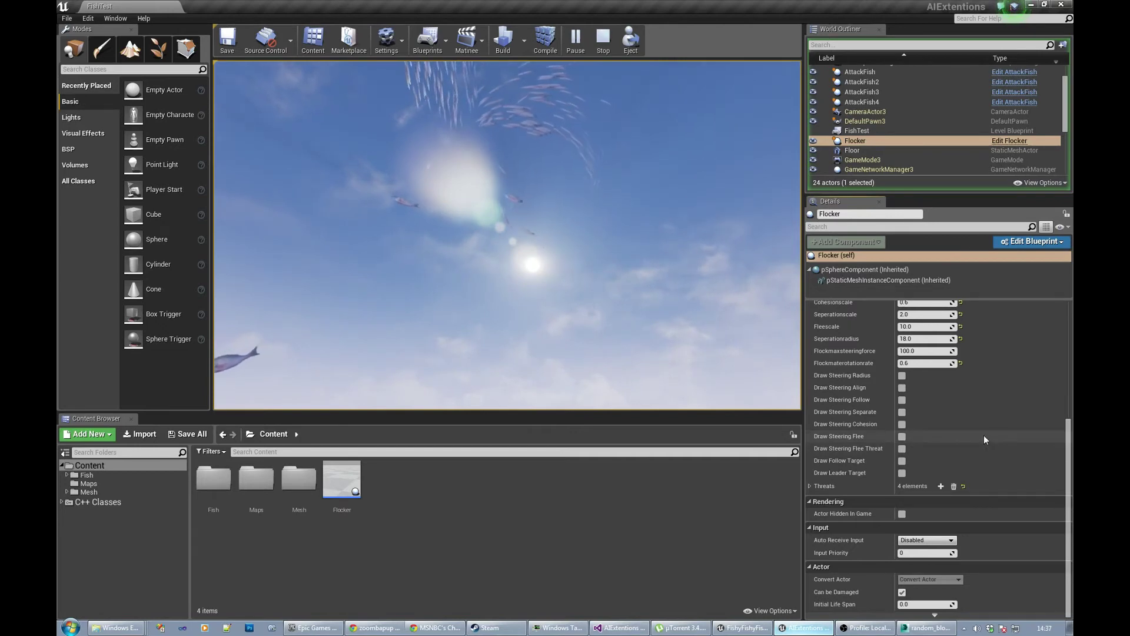
{"action": "left_click", "coordinate": [809, 485]}
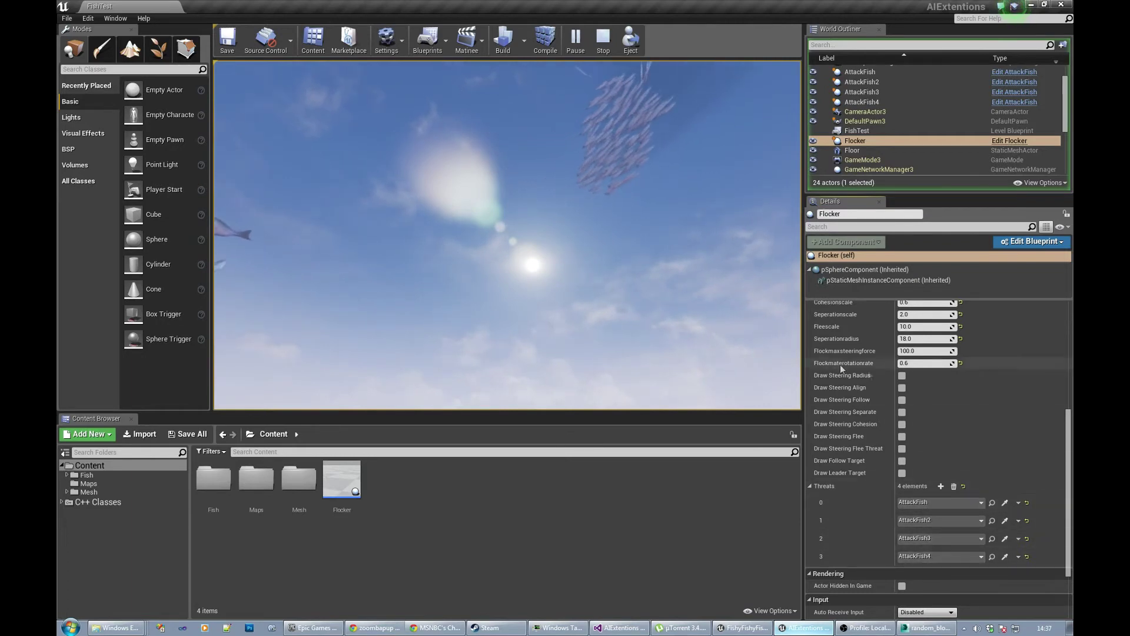
{"action": "left_click", "coordinate": [603, 40]}
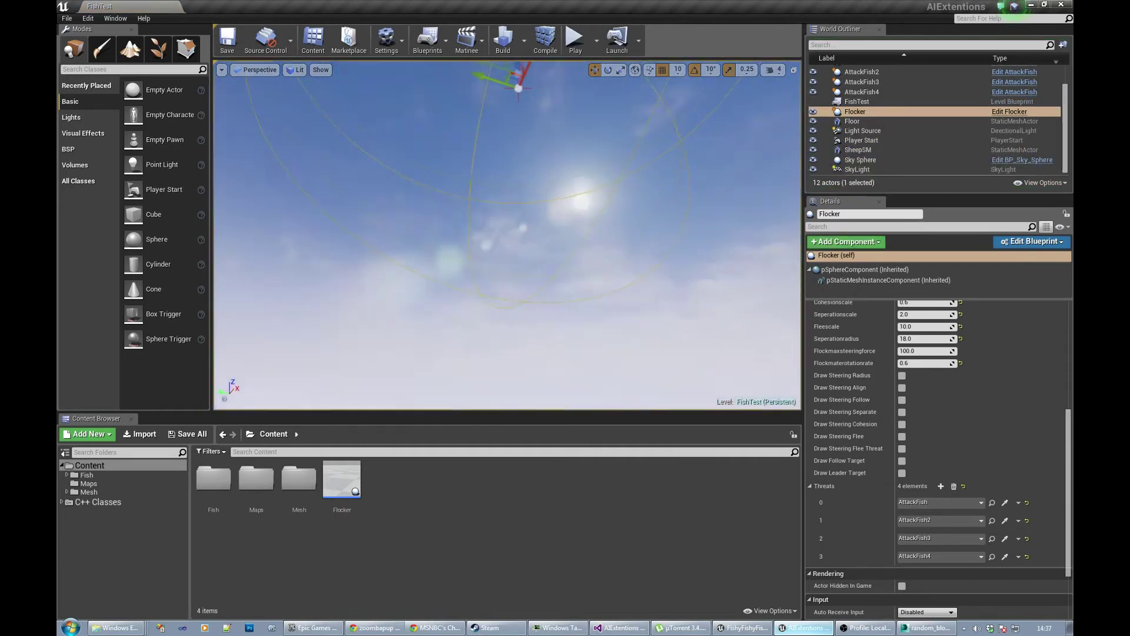
Fly the viewport behind the three fish and select AttackFish to show Wander Radius 1200.0
{"action": "right_click_drag", "start_coordinate": [506, 235], "coordinate": [584, 144]}
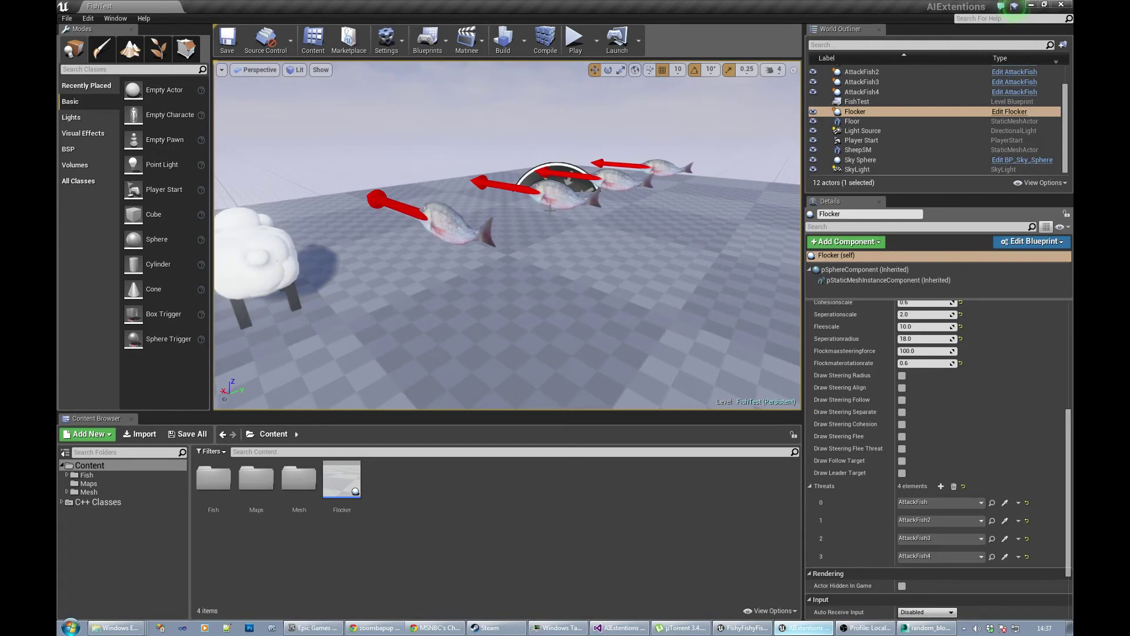
{"action": "right_click_drag", "start_coordinate": [579, 237], "coordinate": [639, 338]}
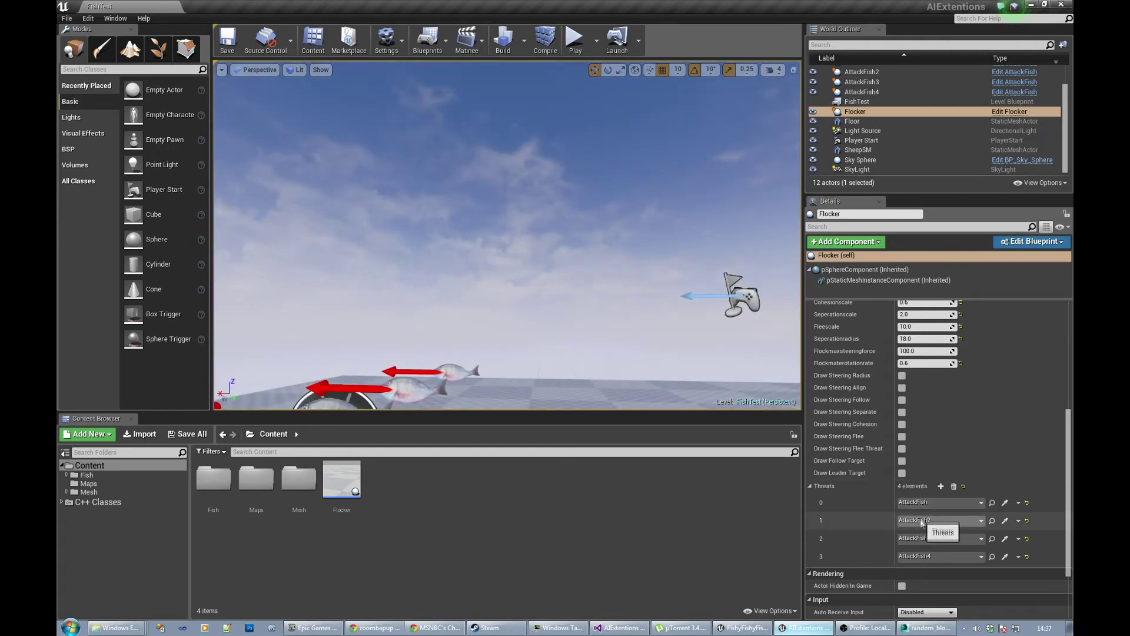
{"action": "right_click_drag", "start_coordinate": [602, 283], "coordinate": [596, 236]}
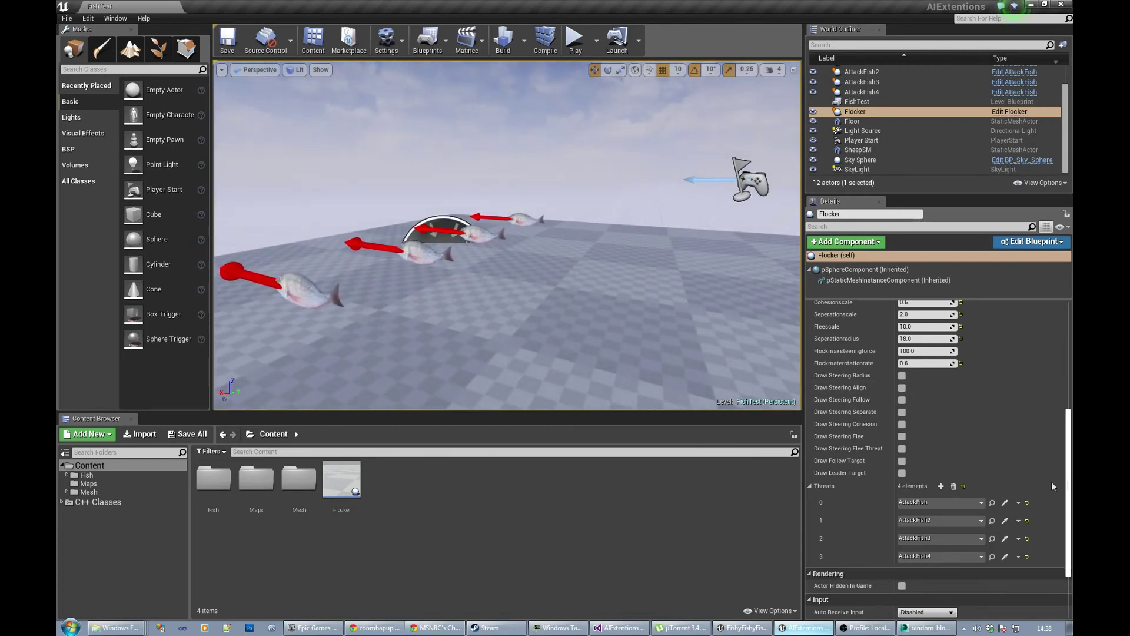
{"action": "scroll", "coordinate": [1048, 467], "scroll_direction": "down", "scroll_amount": 2}
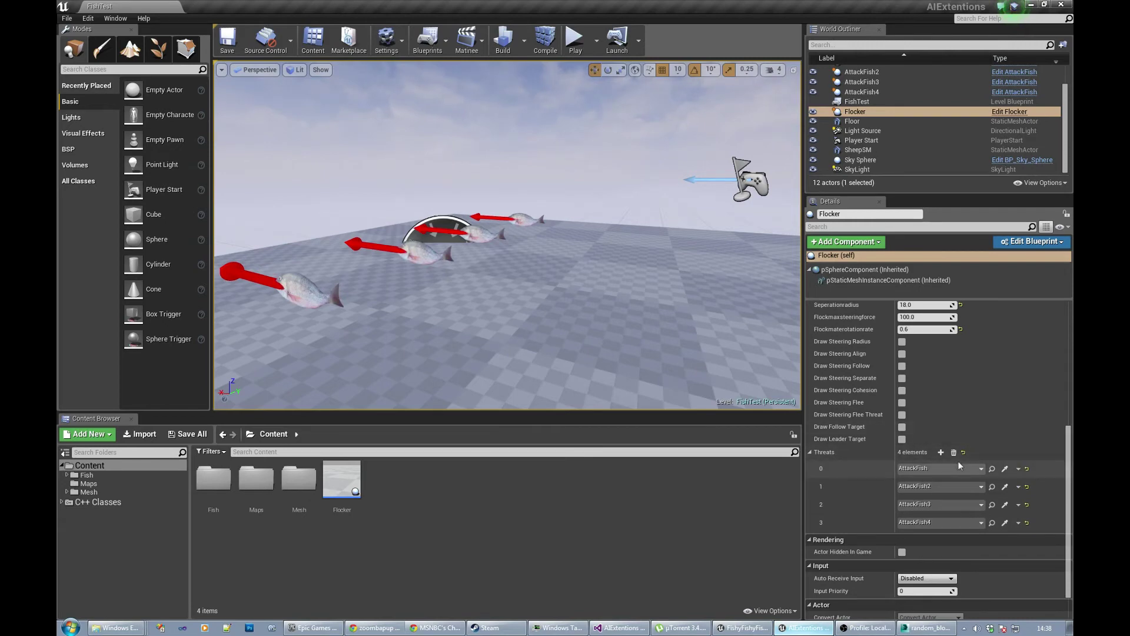
{"action": "scroll", "coordinate": [1040, 464], "scroll_direction": "down", "scroll_amount": 2}
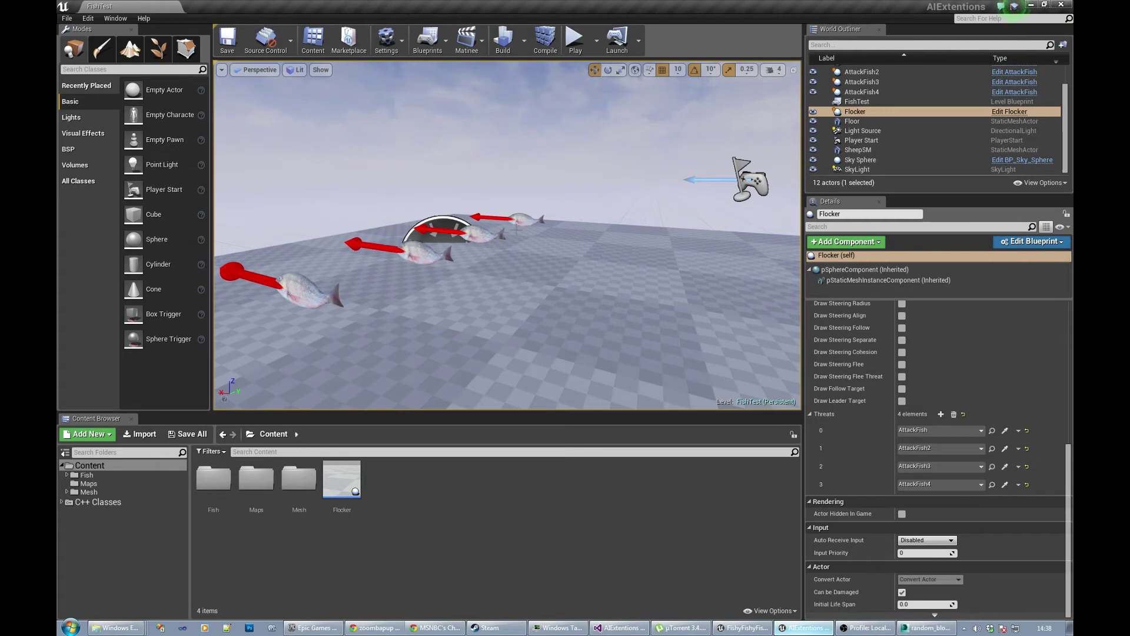
{"action": "mouse_move", "coordinate": [589, 269]}
{"action": "right_mouse_down"}
{"action": "mouse_move", "coordinate": [577, 277]}
{"action": "mouse_move", "coordinate": [565, 264]}
{"action": "mouse_move", "coordinate": [585, 270]}
{"action": "right_mouse_up"}
{"action": "left_click", "coordinate": [466, 266]}
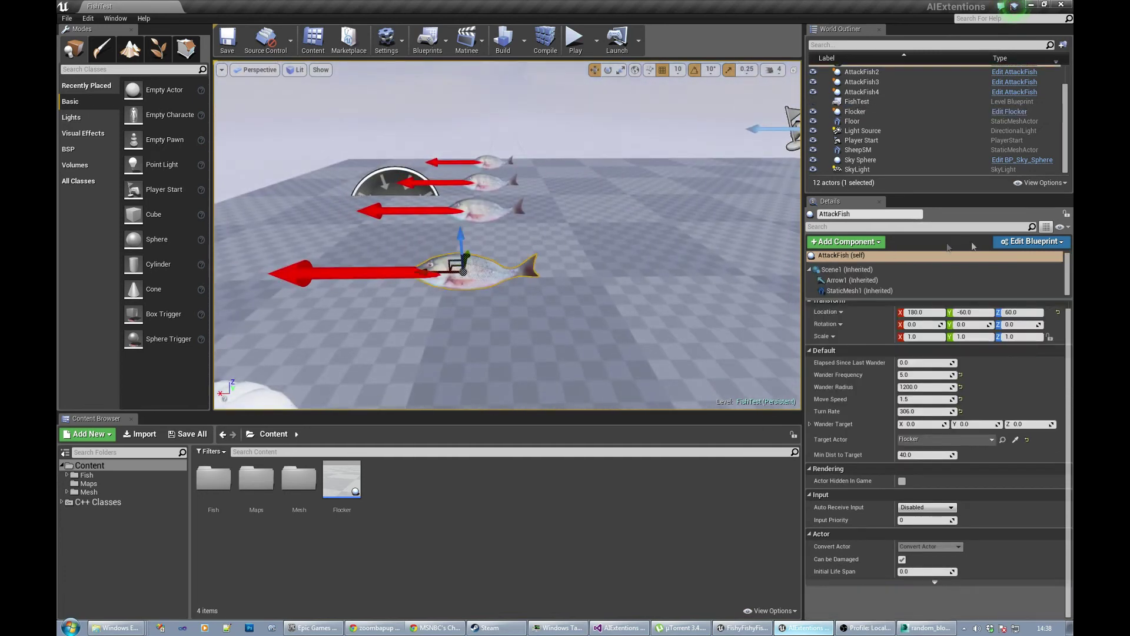
{"action": "left_click", "coordinate": [1034, 243]}
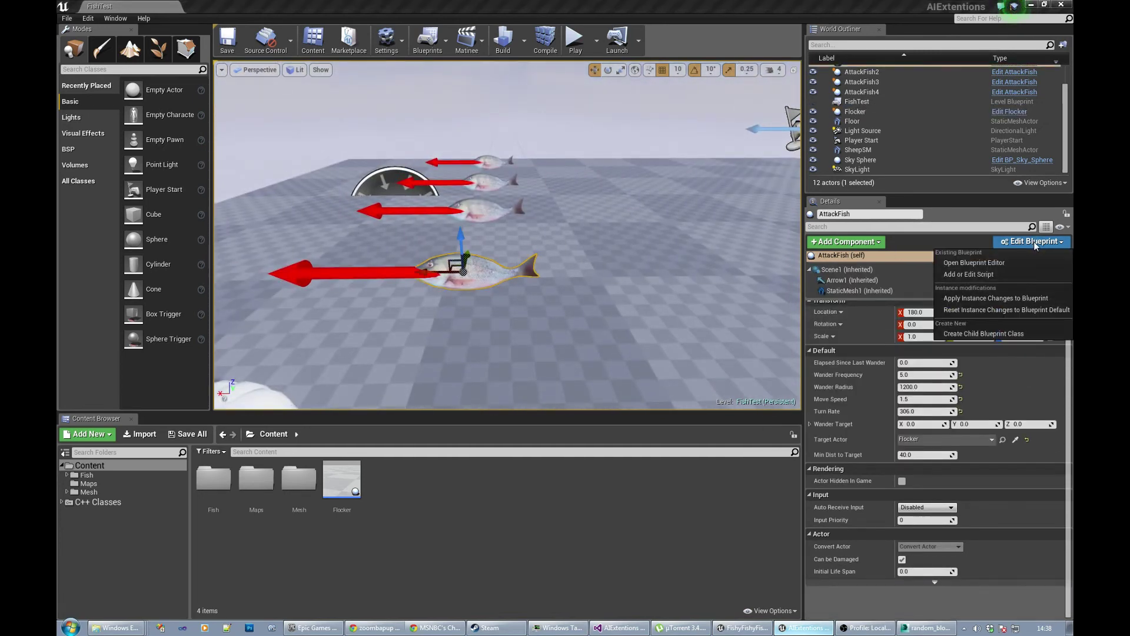
{"action": "left_click", "coordinate": [992, 262]}
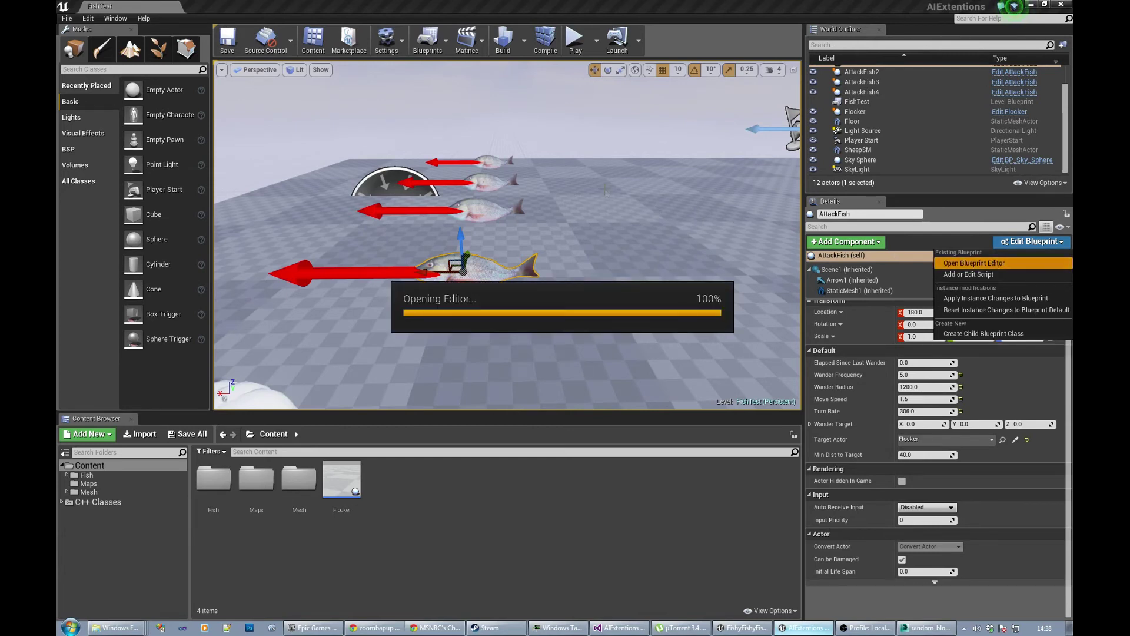
{"action": "scroll", "coordinate": [583, 263], "scroll_direction": "down", "scroll_amount": 6}
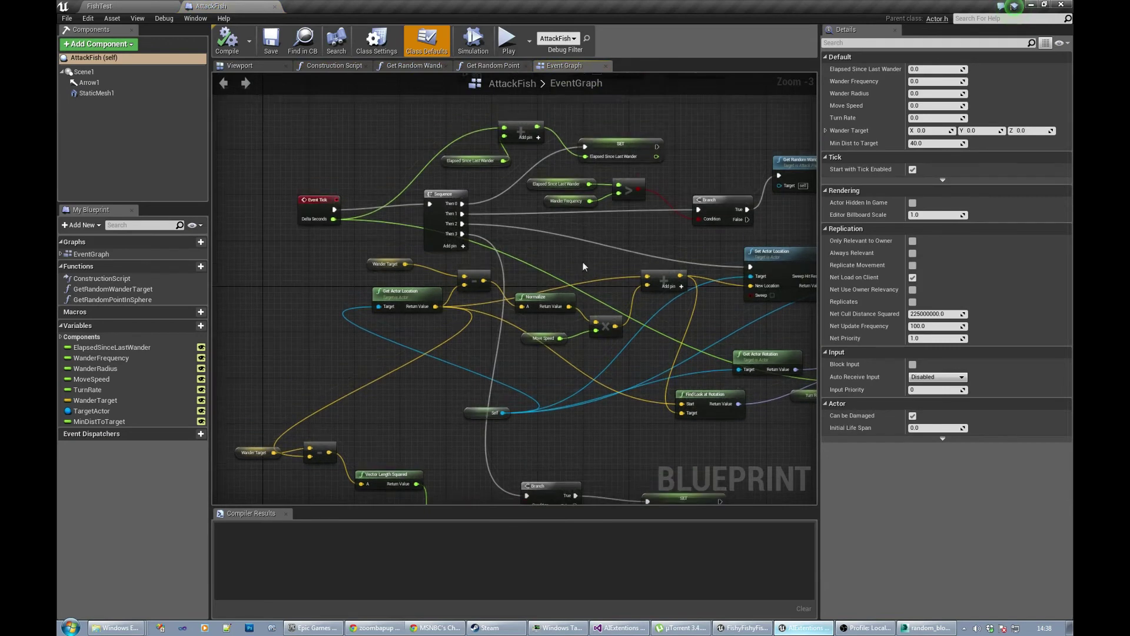
{"action": "scroll", "coordinate": [544, 271], "scroll_direction": "up", "scroll_amount": 5}
{"action": "scroll", "coordinate": [545, 271], "scroll_direction": "down", "scroll_amount": 1}
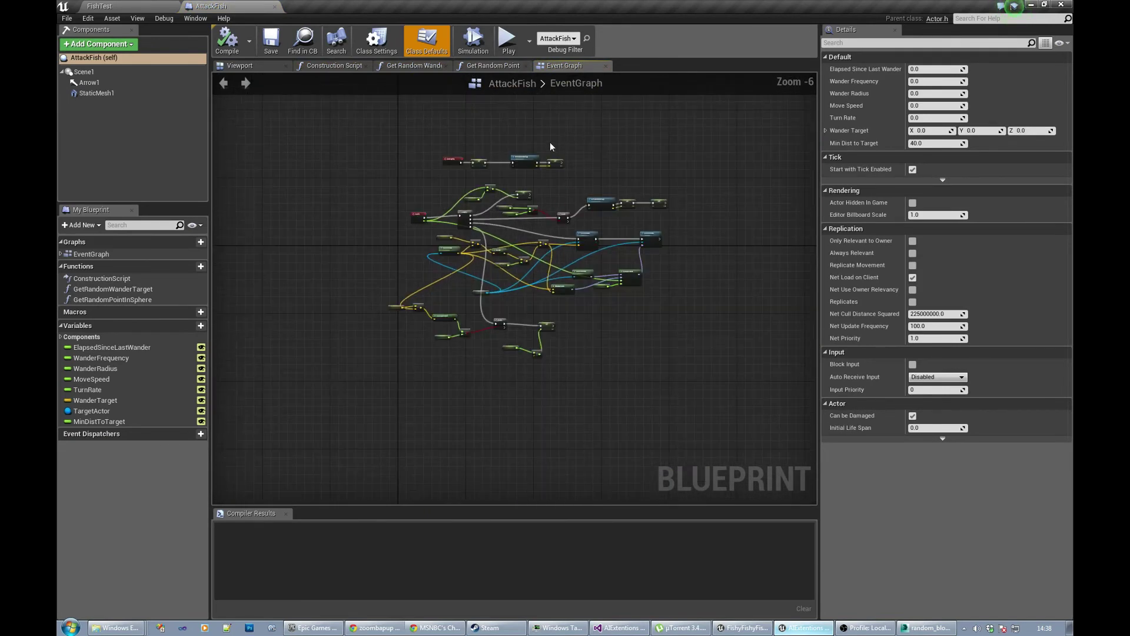
{"action": "scroll", "coordinate": [559, 136], "scroll_direction": "up", "scroll_amount": 1}
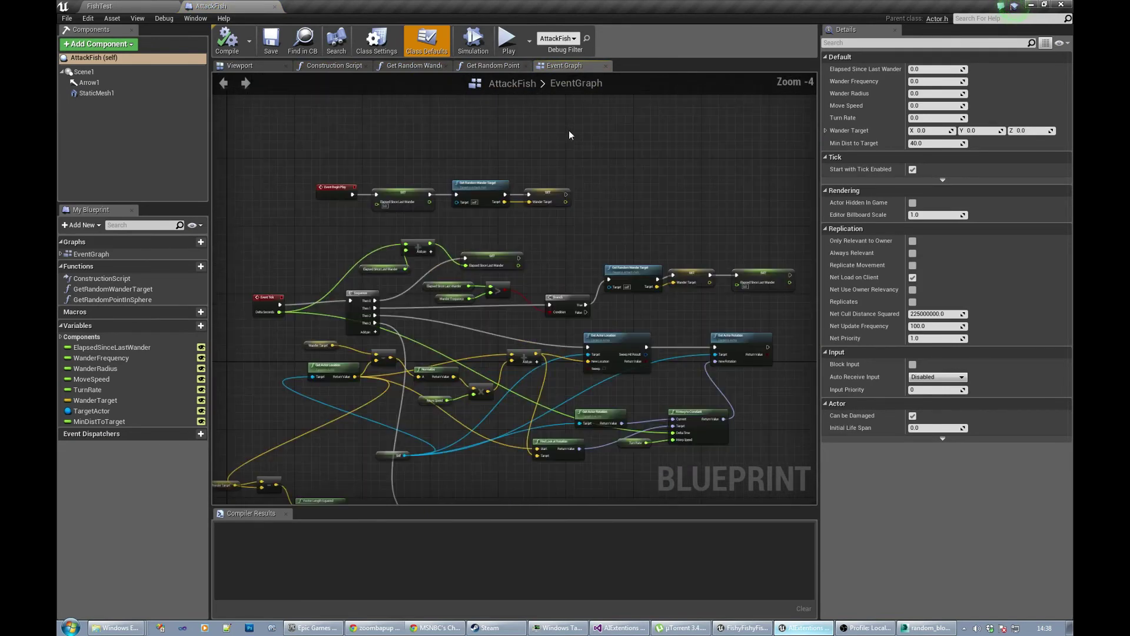
{"action": "left_click", "coordinate": [275, 8]}
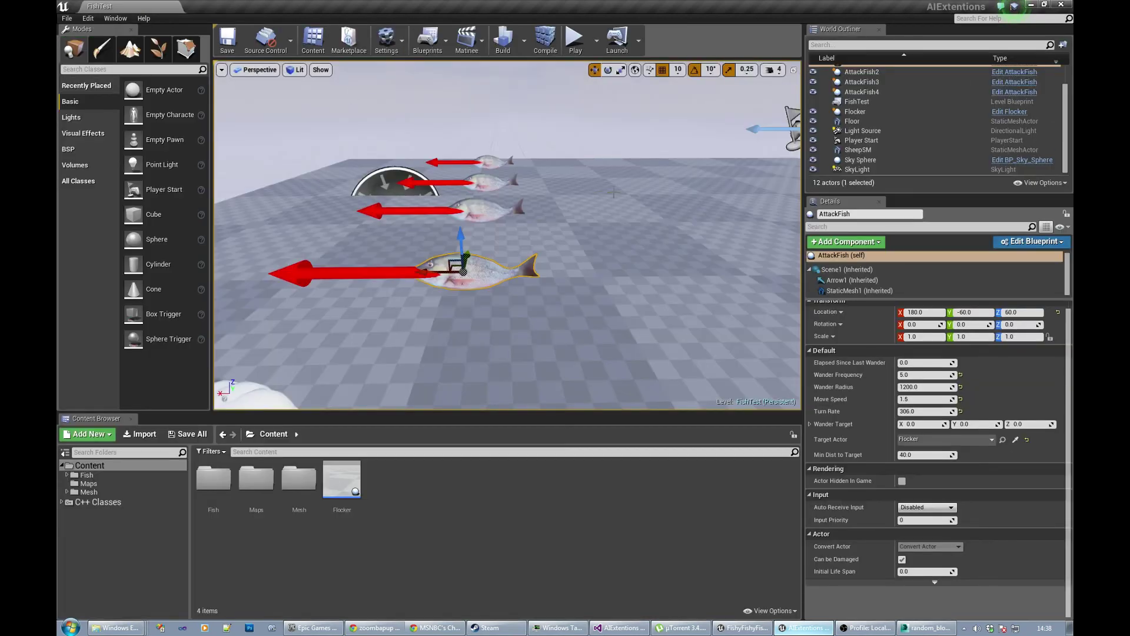
{"action": "right_click_drag", "start_coordinate": [506, 235], "coordinate": [479, 259]}
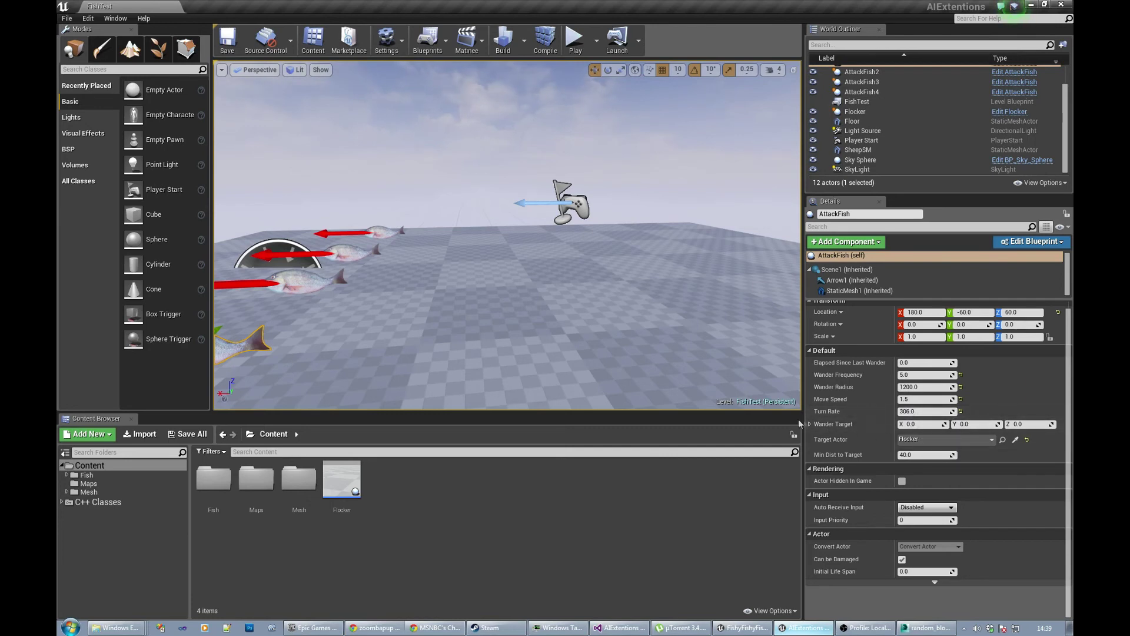
{"action": "key", "text": "f"}
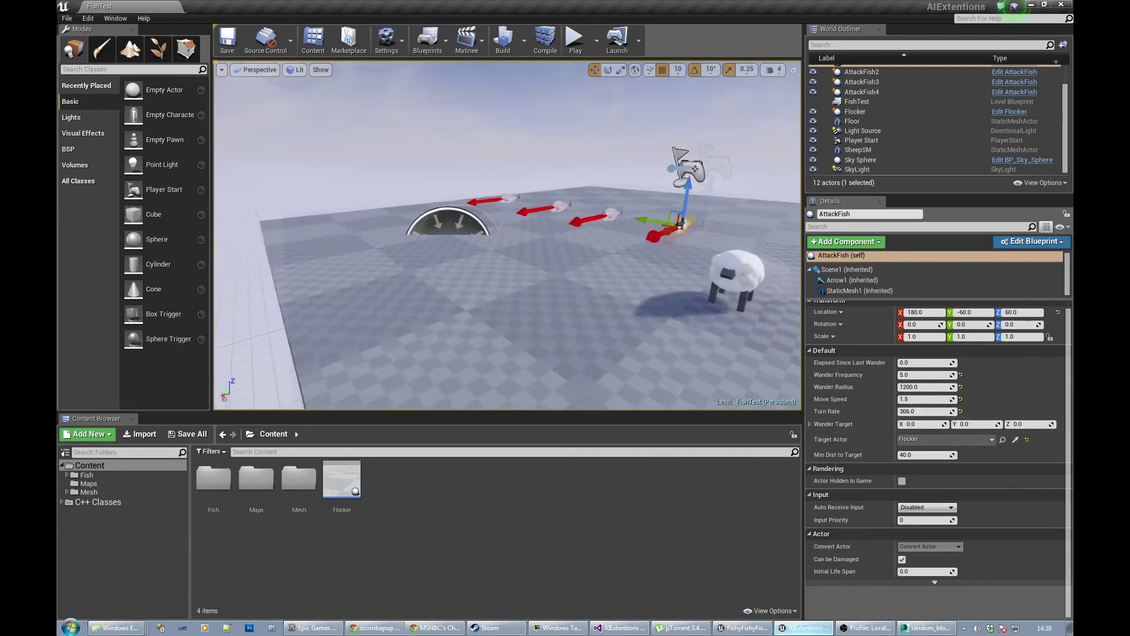
{"action": "right_click_drag", "start_coordinate": [507, 236], "coordinate": [508, 235]}
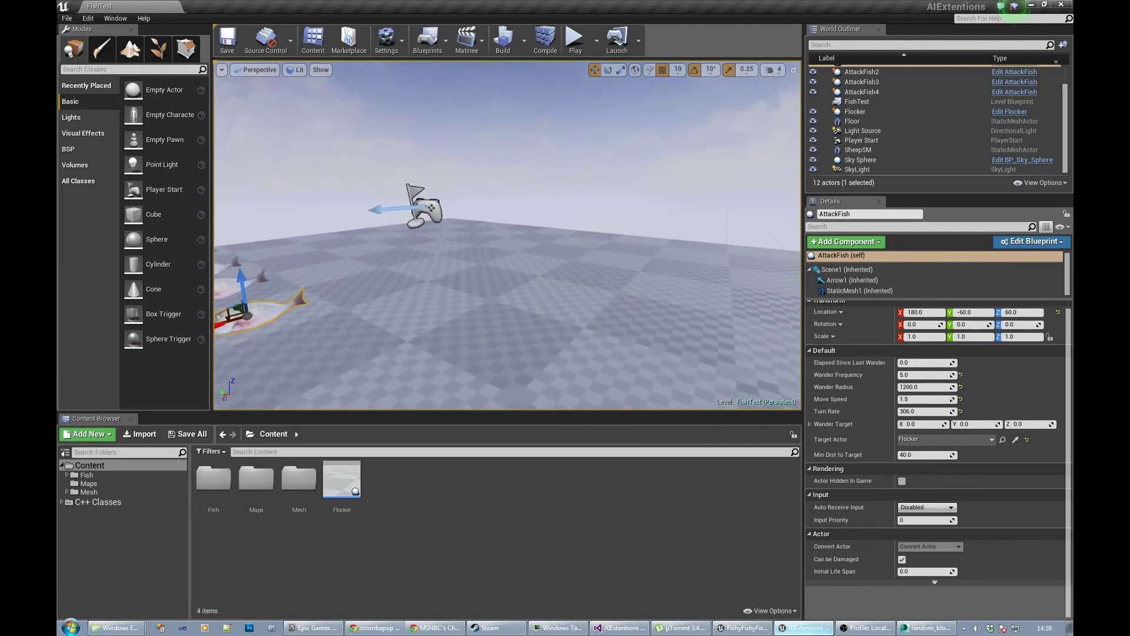
{"action": "right_click_drag", "start_coordinate": [572, 286], "coordinate": [636, 301]}
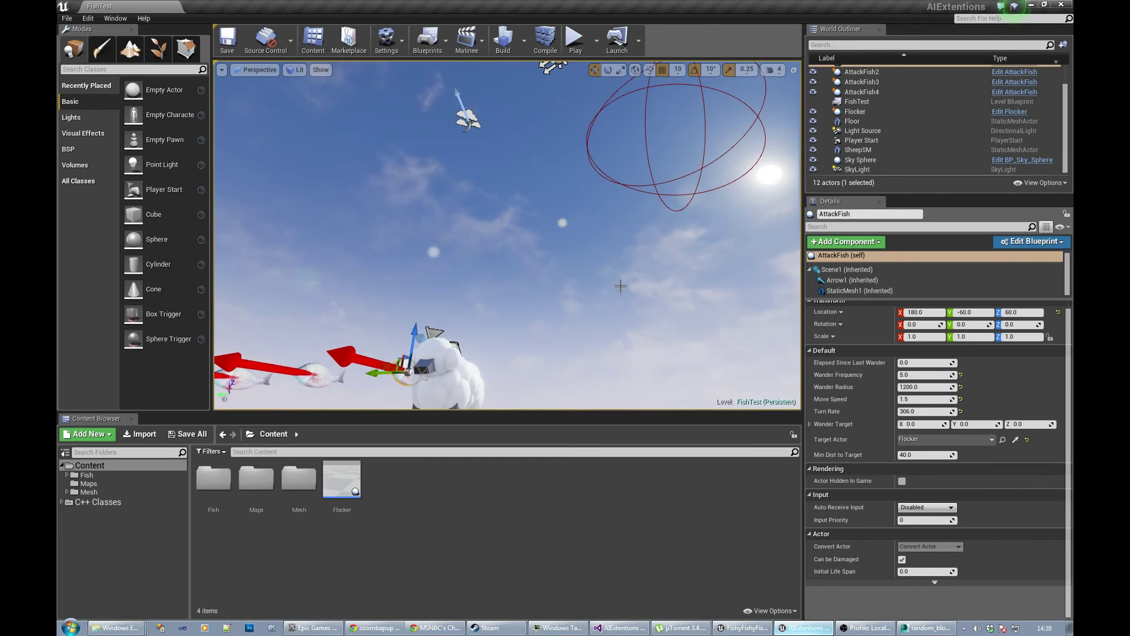
{"action": "right_click_drag", "start_coordinate": [617, 261], "coordinate": [646, 263]}
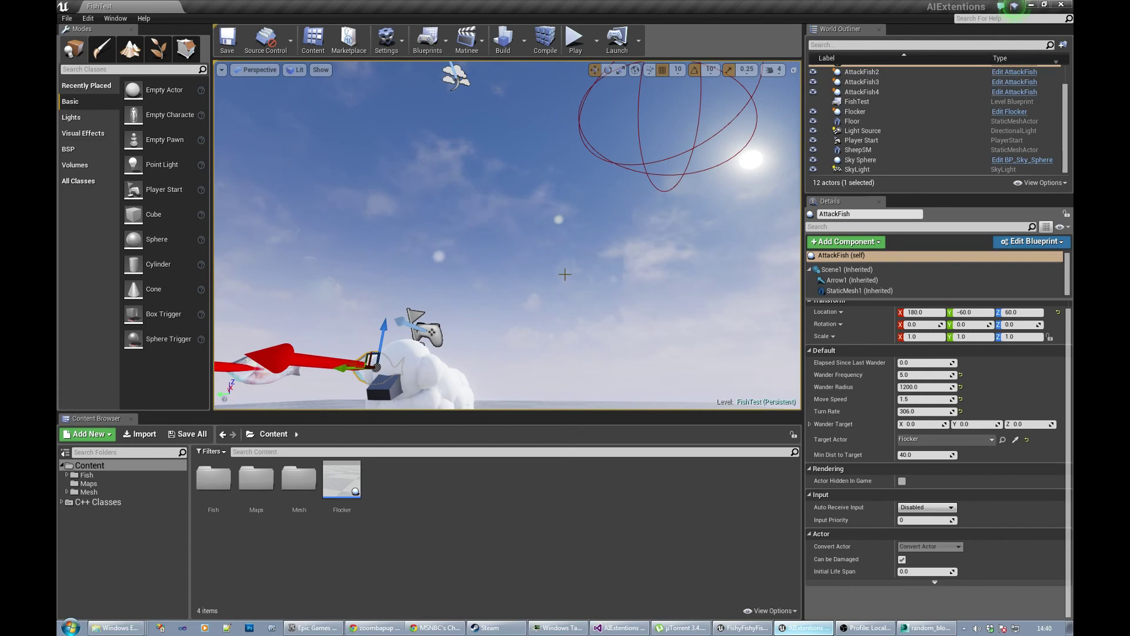
{"action": "right_click_drag", "start_coordinate": [564, 274], "coordinate": [233, 205]}
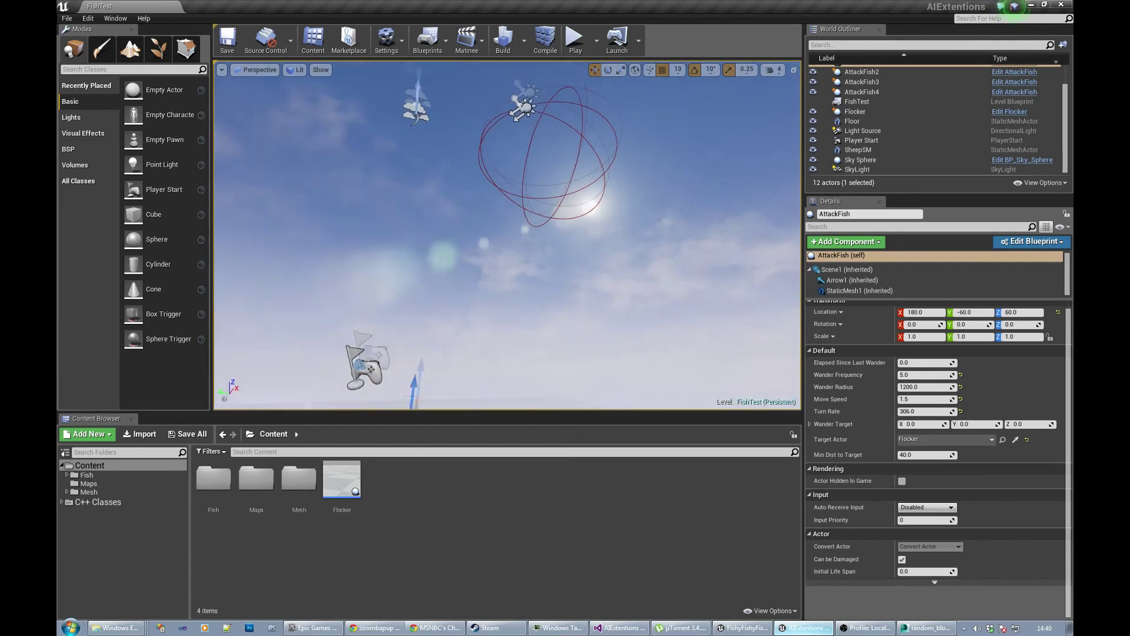
{"action": "right_click_drag", "start_coordinate": [618, 253], "coordinate": [594, 245]}
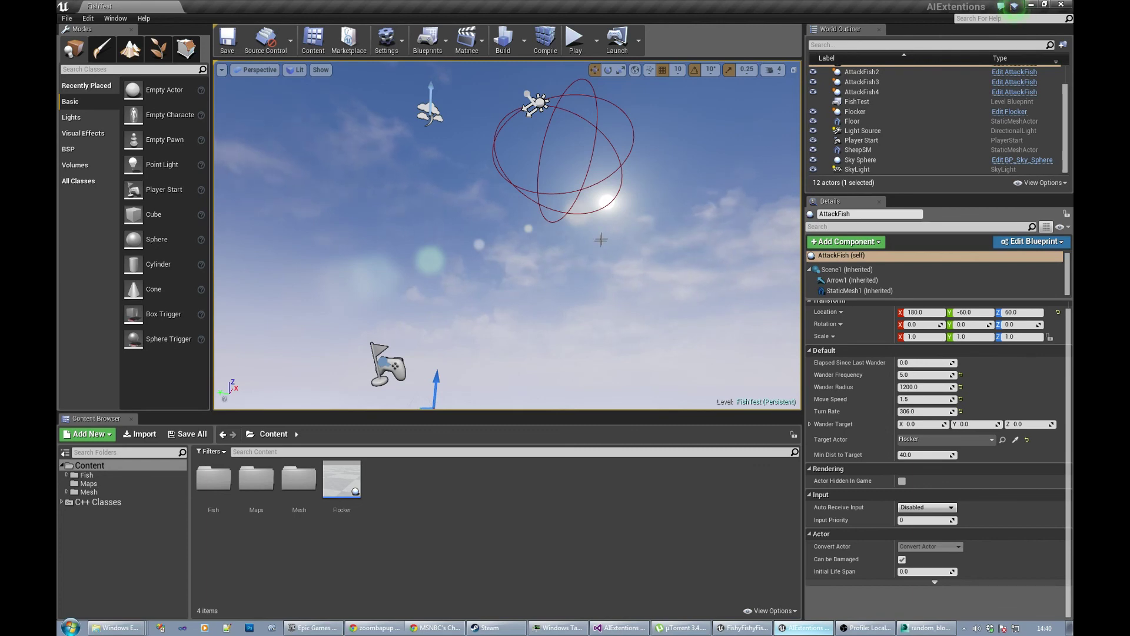
{"action": "right_click_drag", "start_coordinate": [566, 255], "coordinate": [579, 231]}
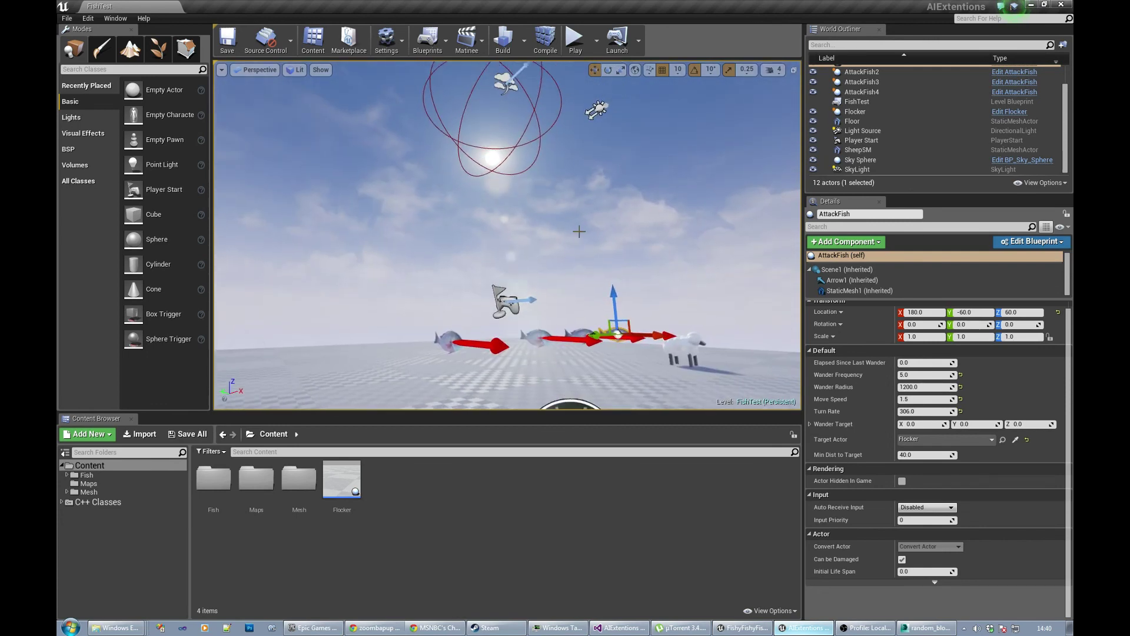